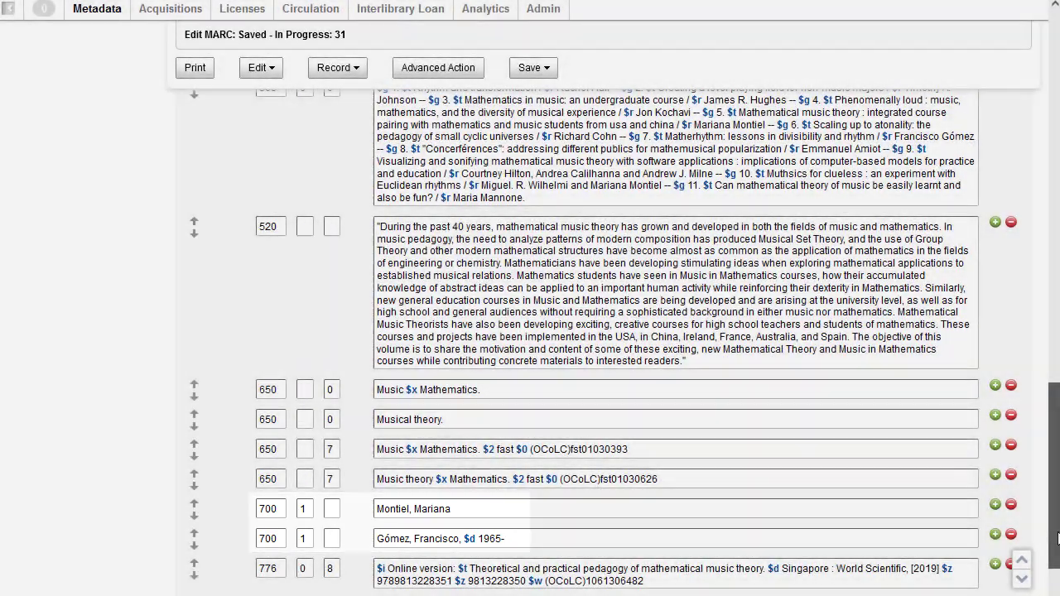
Review the editors in the 245 field and the 505 contents note, and control all headings in the bibliographic record
scroll(1058, 519, up, 1)
drag(1058, 519, 1058, 414)
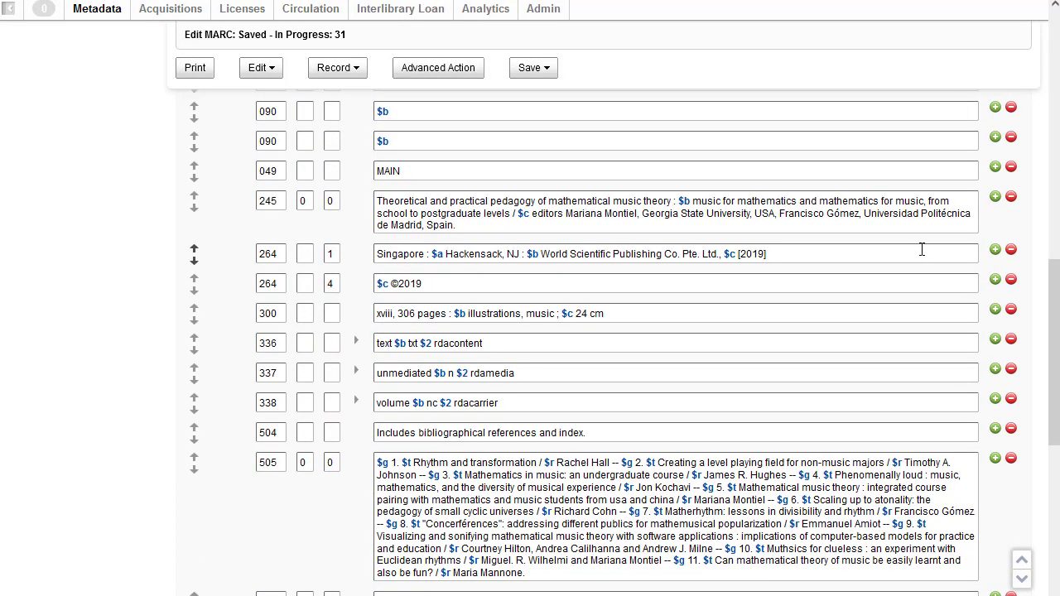
drag(529, 213, 846, 225)
click(911, 530)
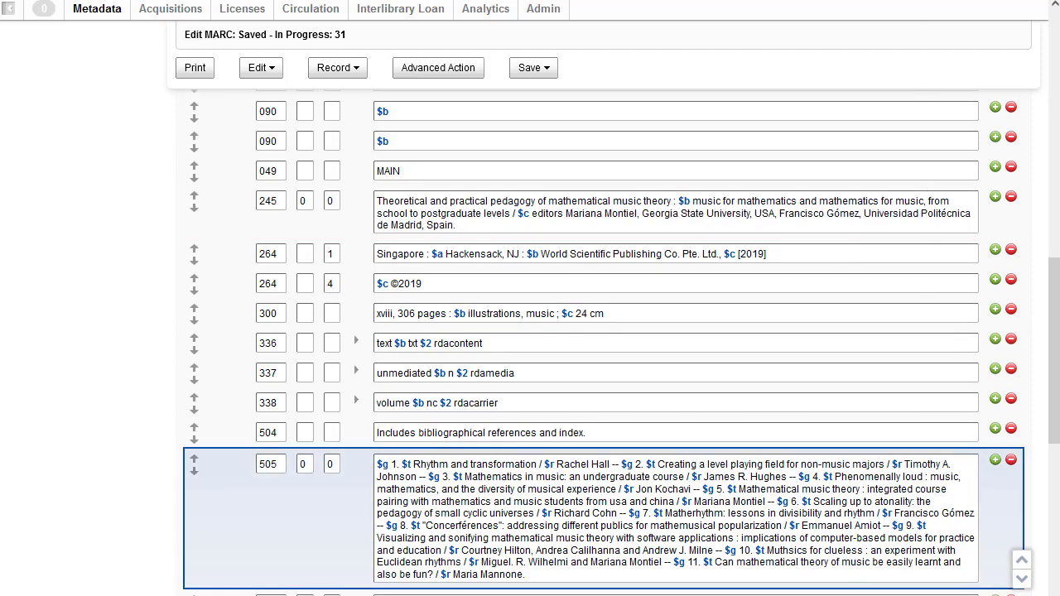
click(353, 73)
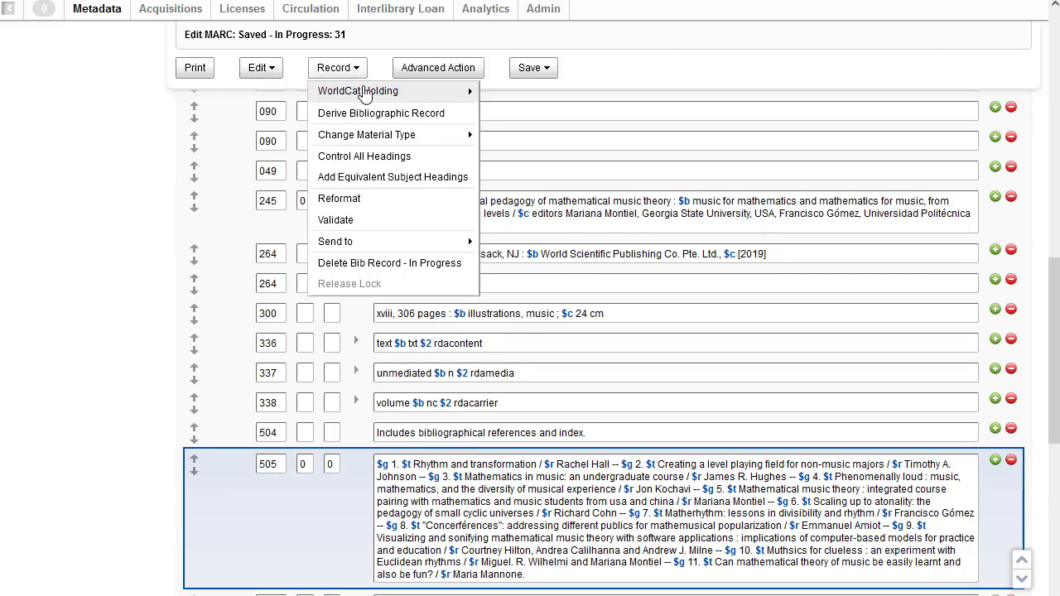
click(348, 157)
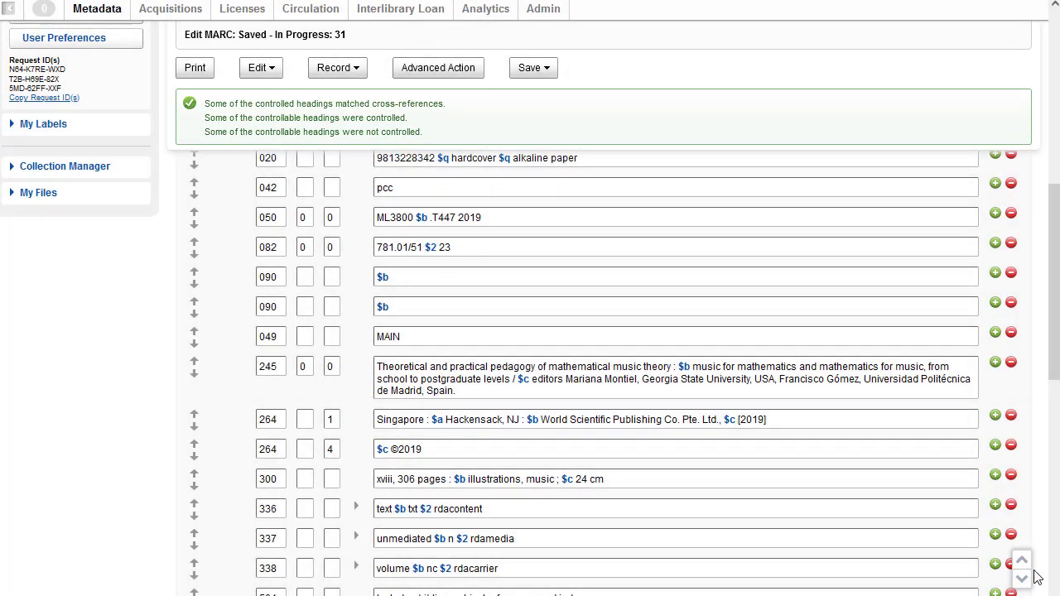
View the LC authority record linked to the 650 subject heading Music $x Mathematics and close it
click(1024, 583)
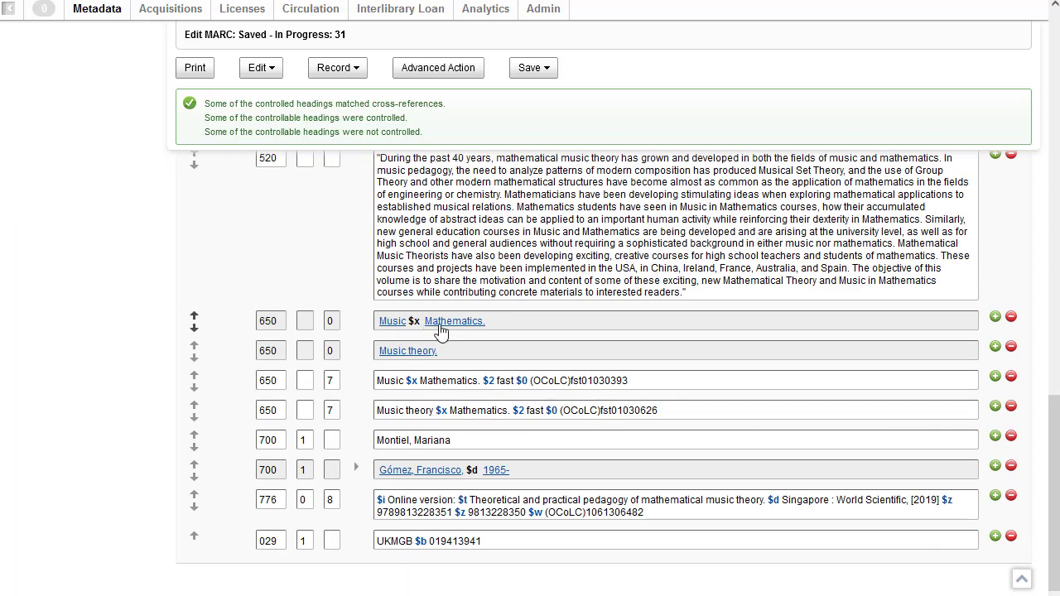
click(394, 322)
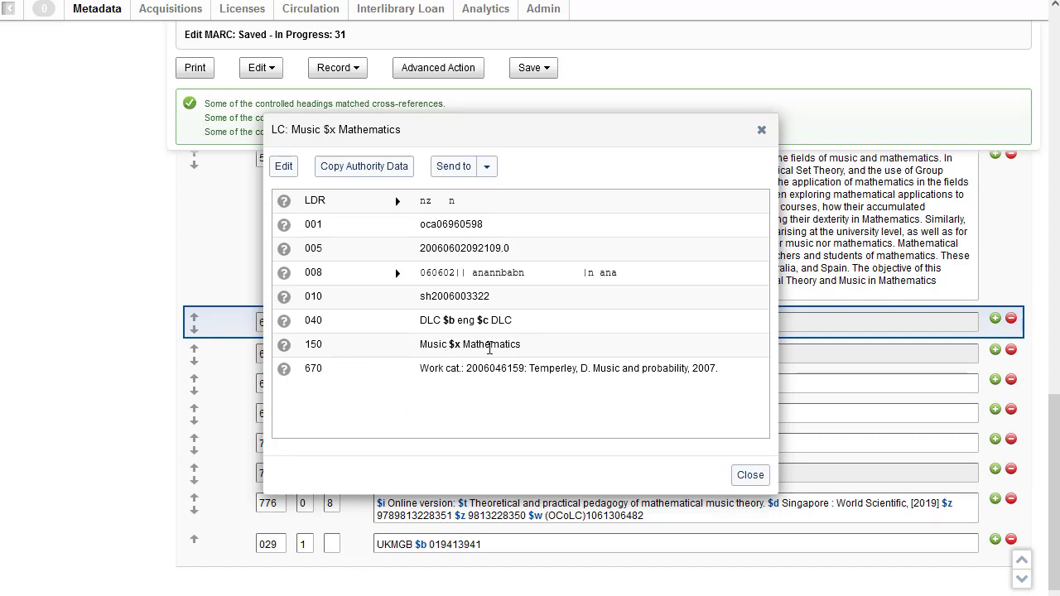
click(753, 478)
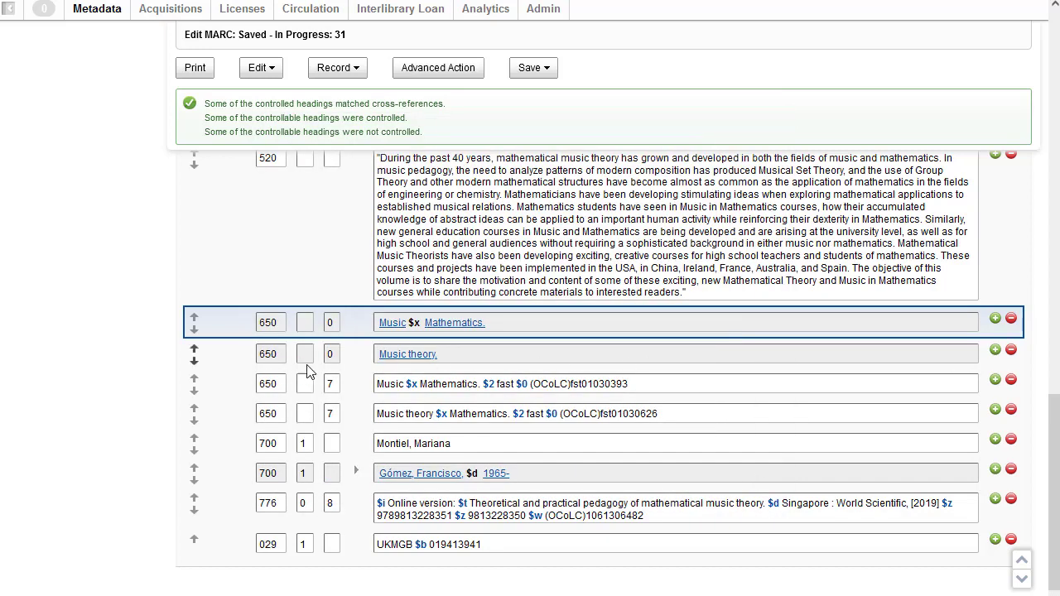
Examine the authorized 150 heading and the 450 Musical theory cross-reference in the Music theory authority record, and close it
click(422, 358)
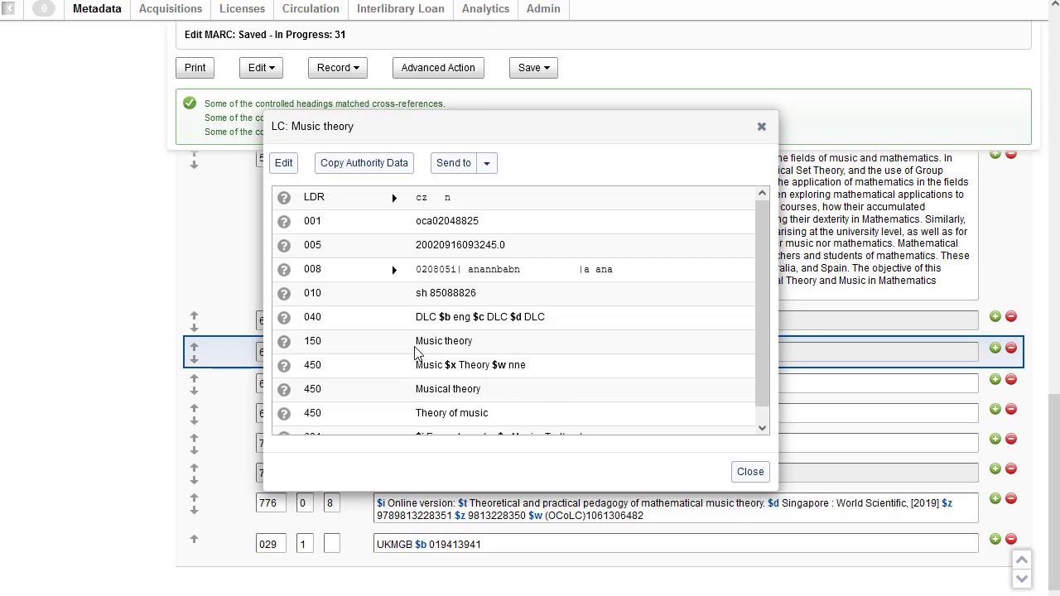
drag(419, 347, 489, 349)
click(593, 395)
drag(416, 392, 500, 400)
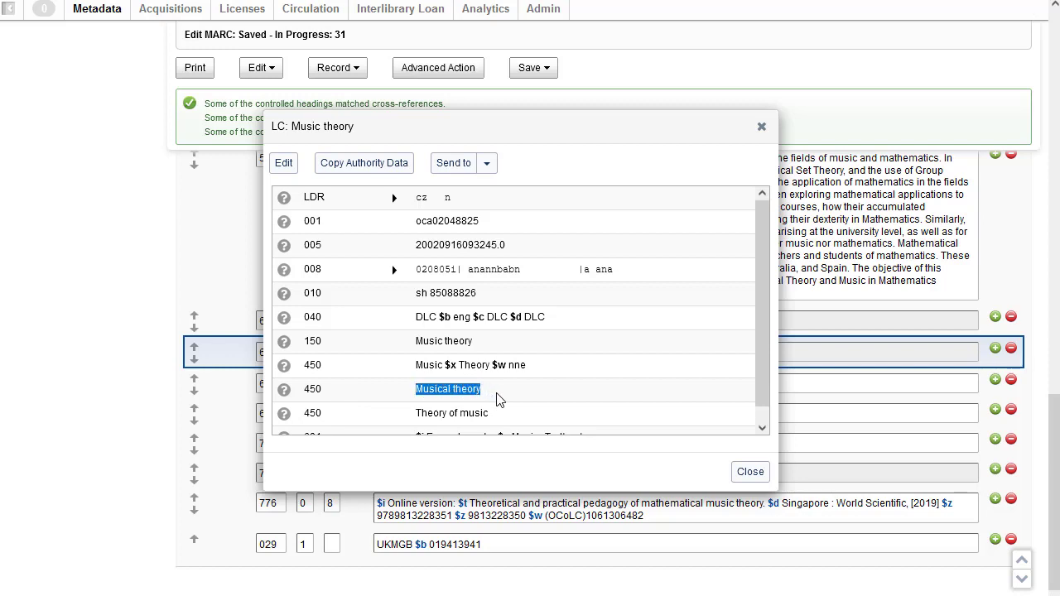
click(735, 477)
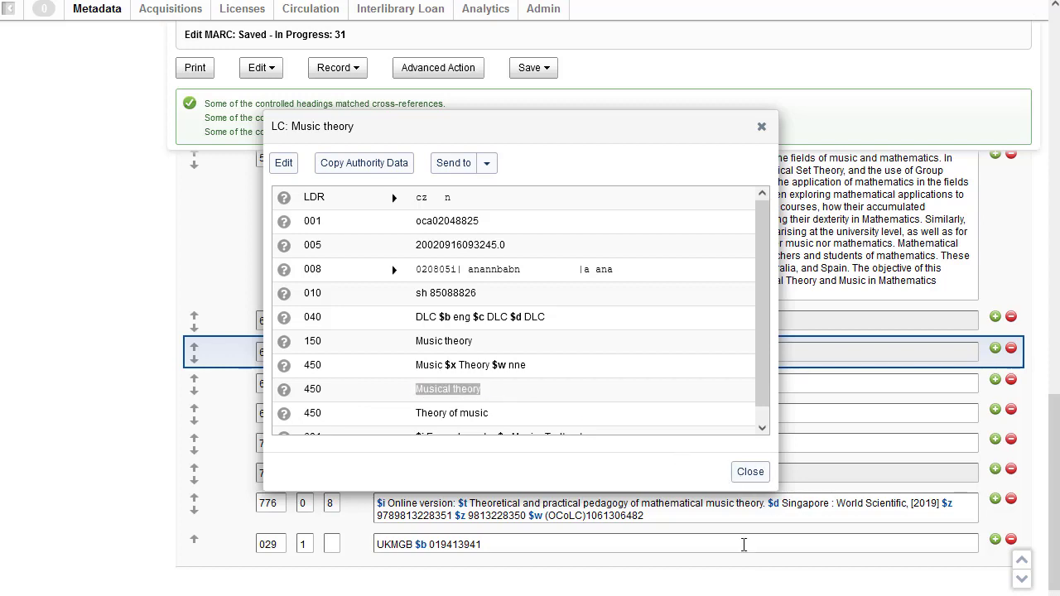
click(696, 472)
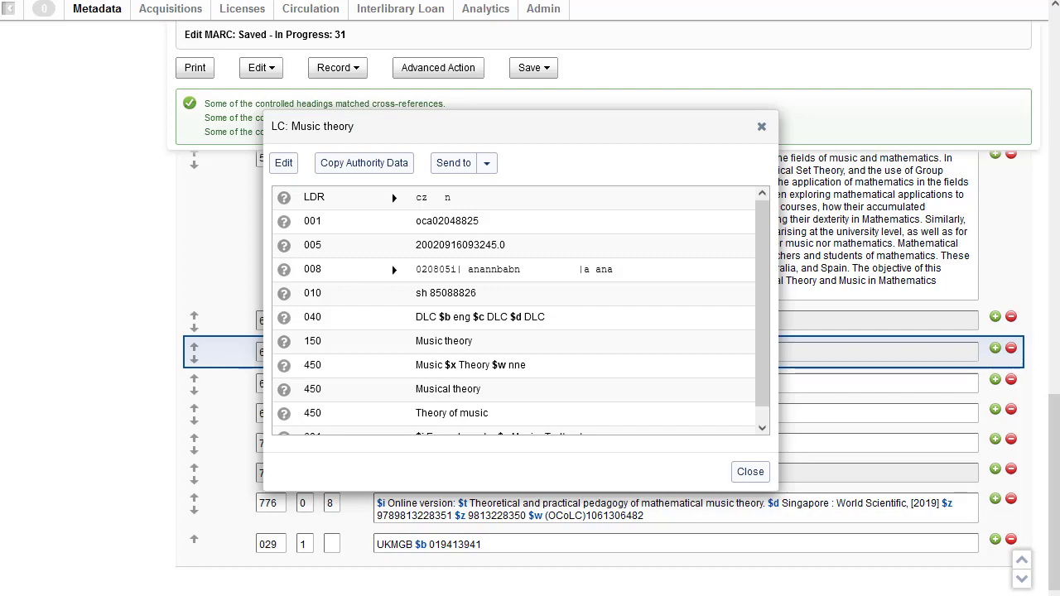
key(Escape)
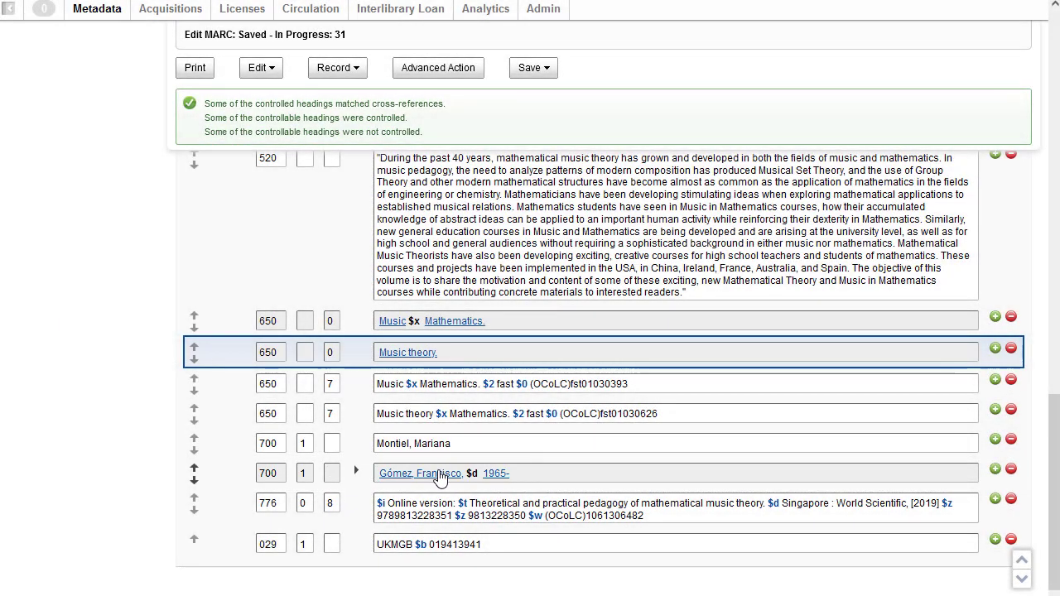
Check the 100 field in the authority record linked to the second 700 name heading and close the record
click(440, 477)
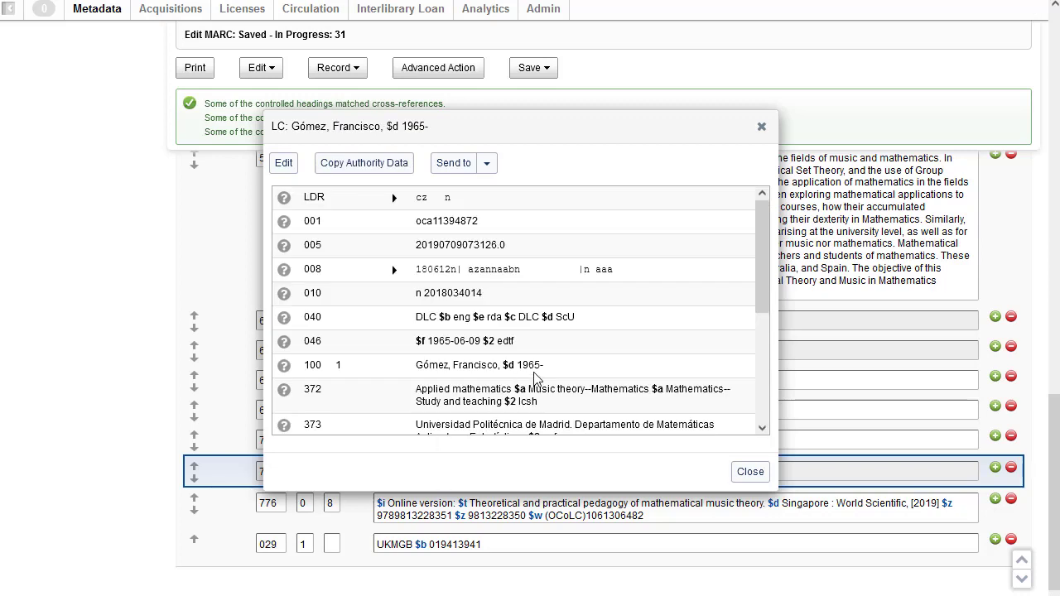
drag(542, 372, 418, 380)
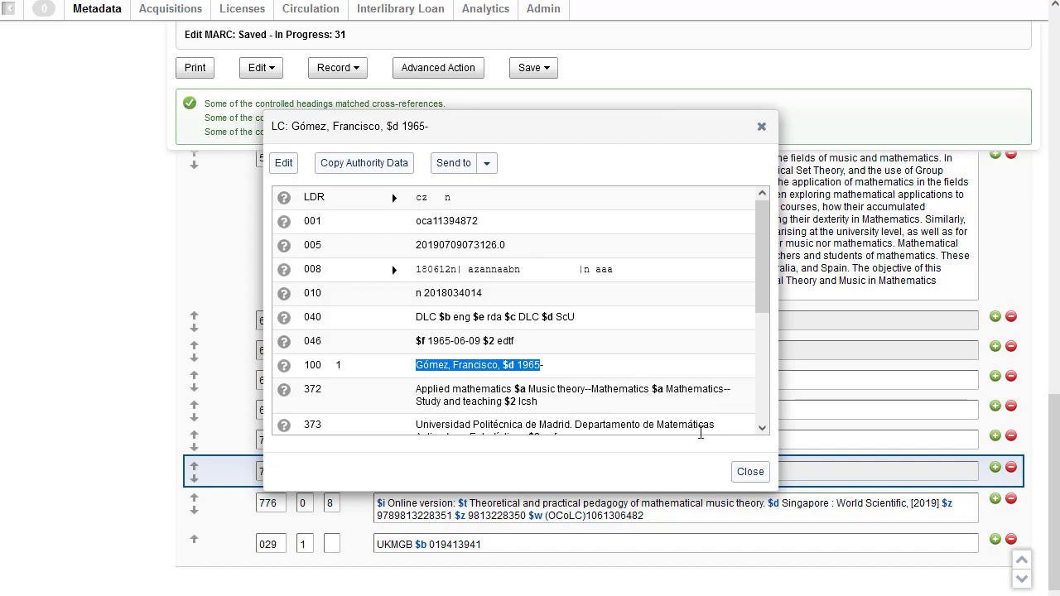
click(749, 473)
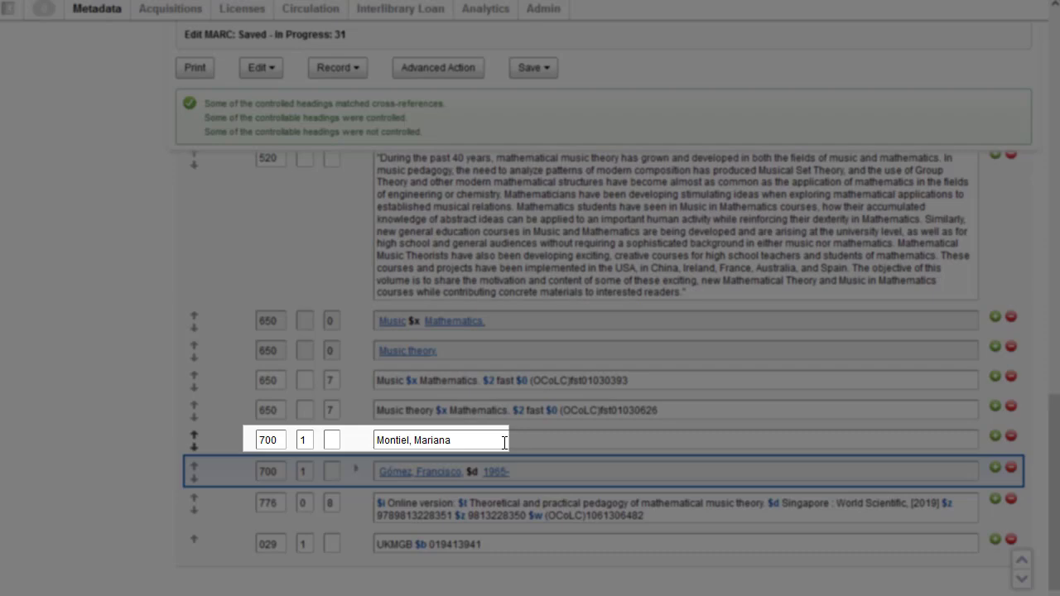
Control the uncontrolled first 700 name heading by reviewing the LC Names authority record and inserting the matching heading
click(505, 442)
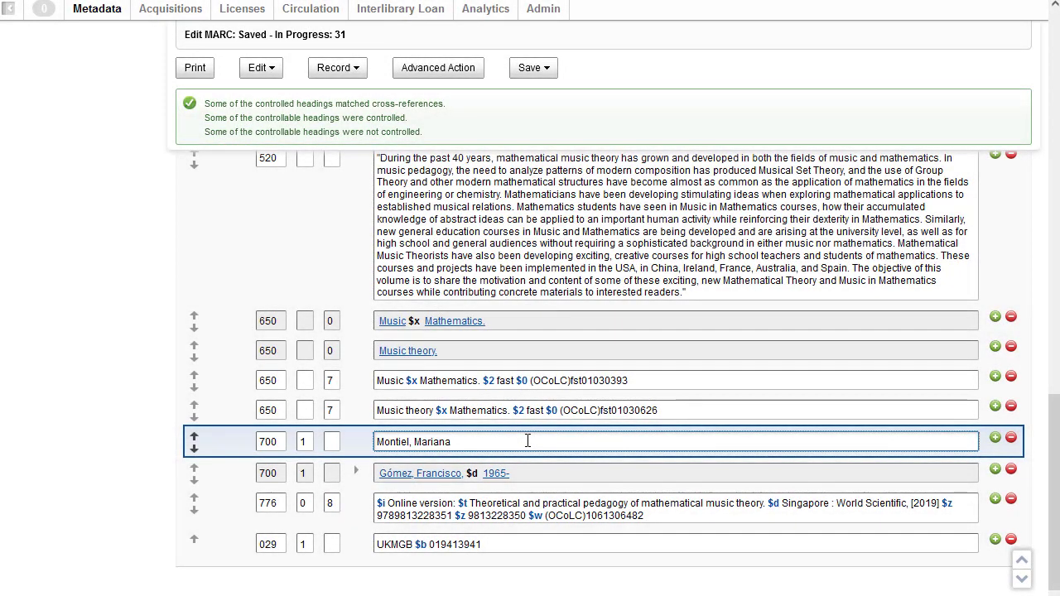
right_click(528, 441)
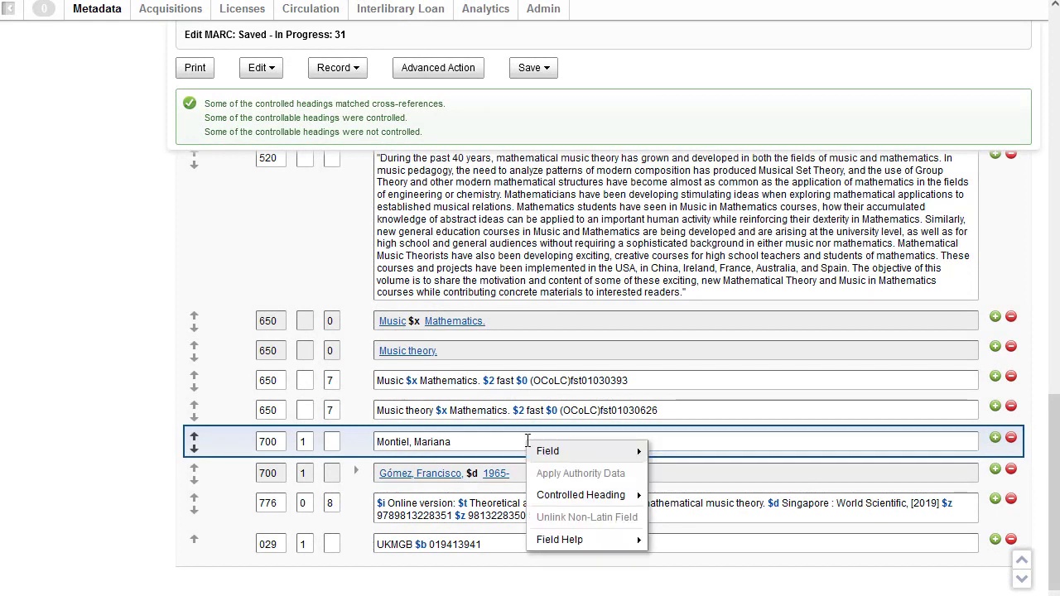
mouse_move(557, 502)
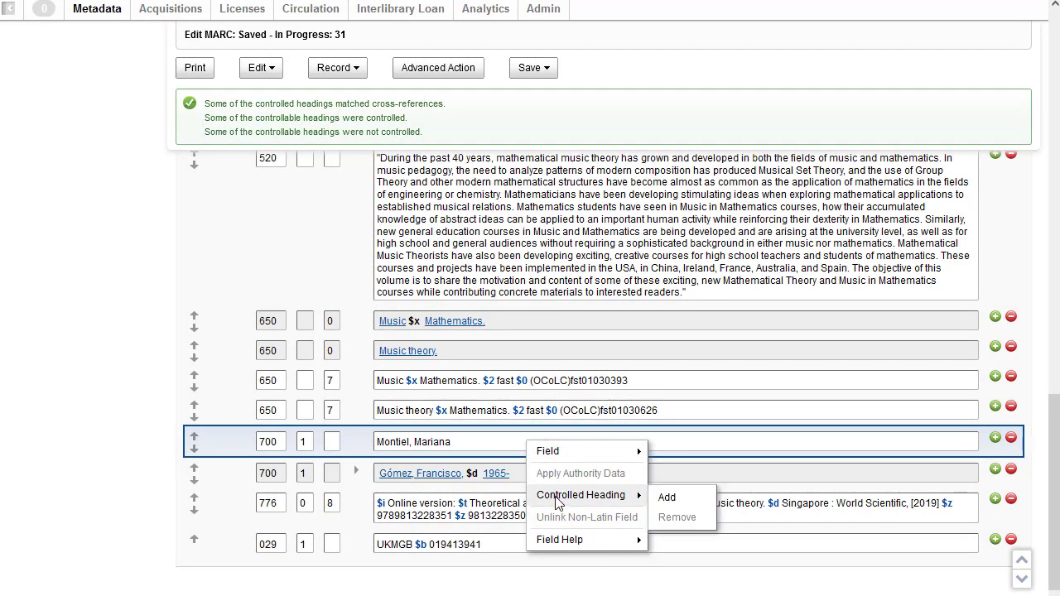
click(675, 500)
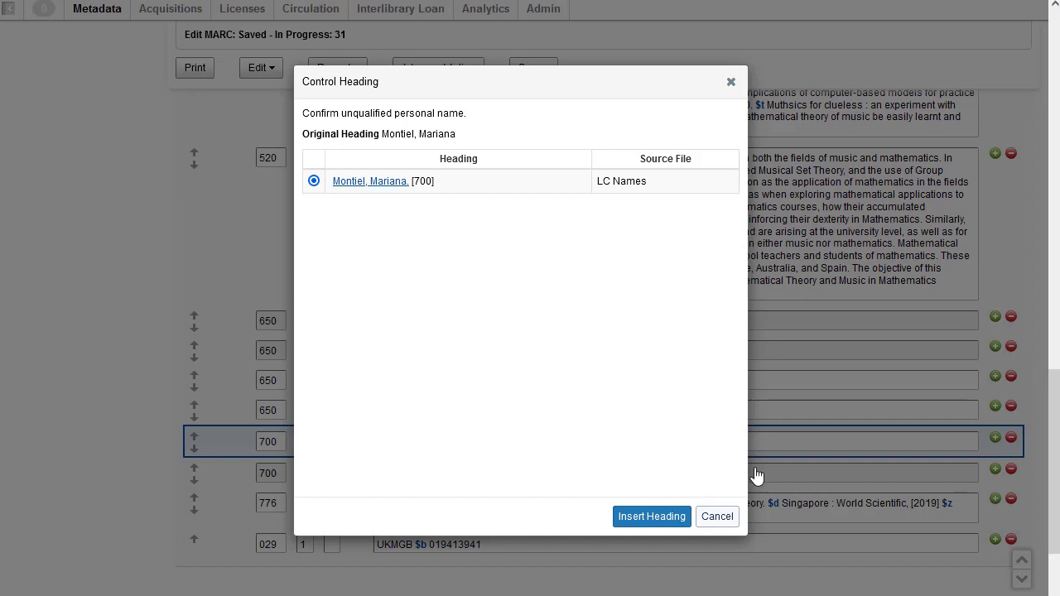
click(378, 184)
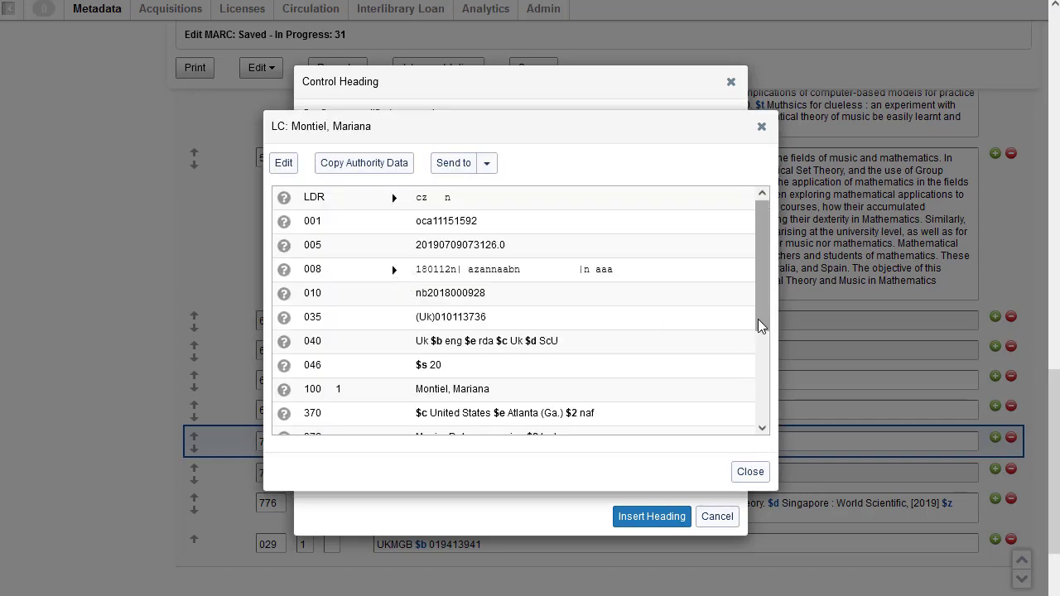
drag(762, 324, 760, 423)
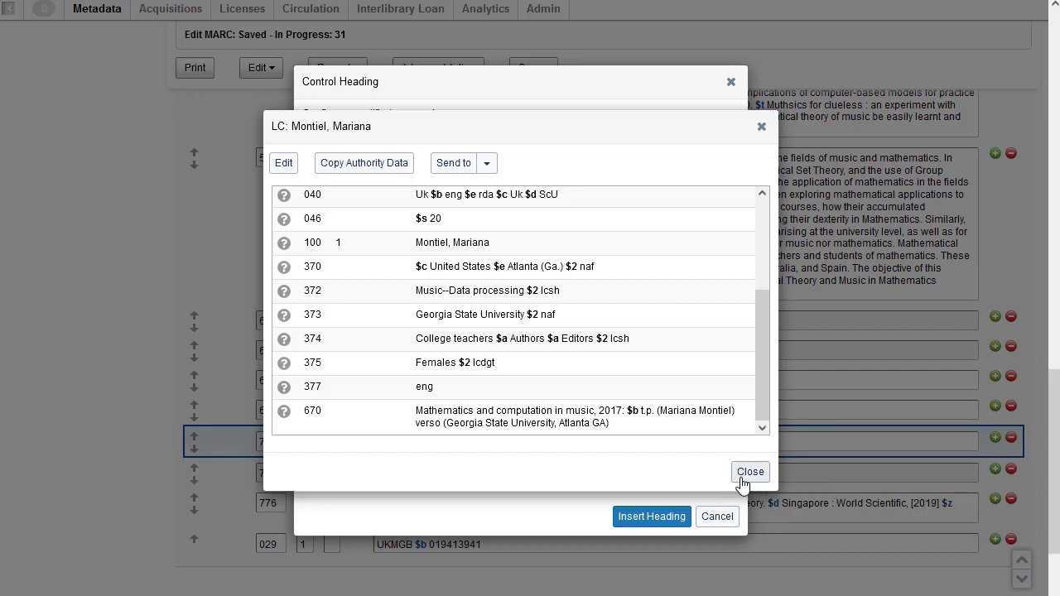
click(744, 477)
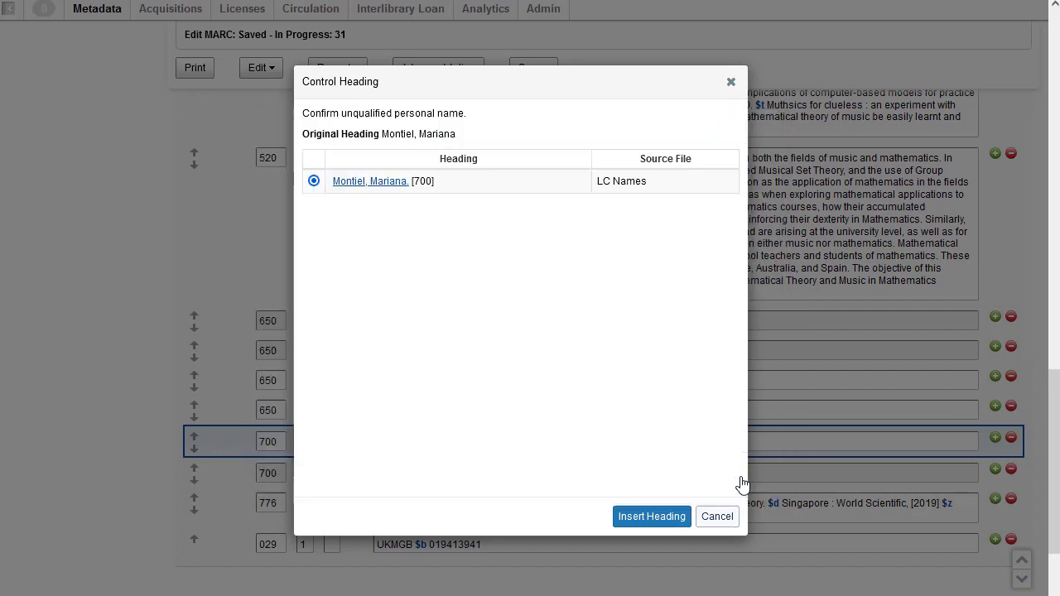
click(652, 517)
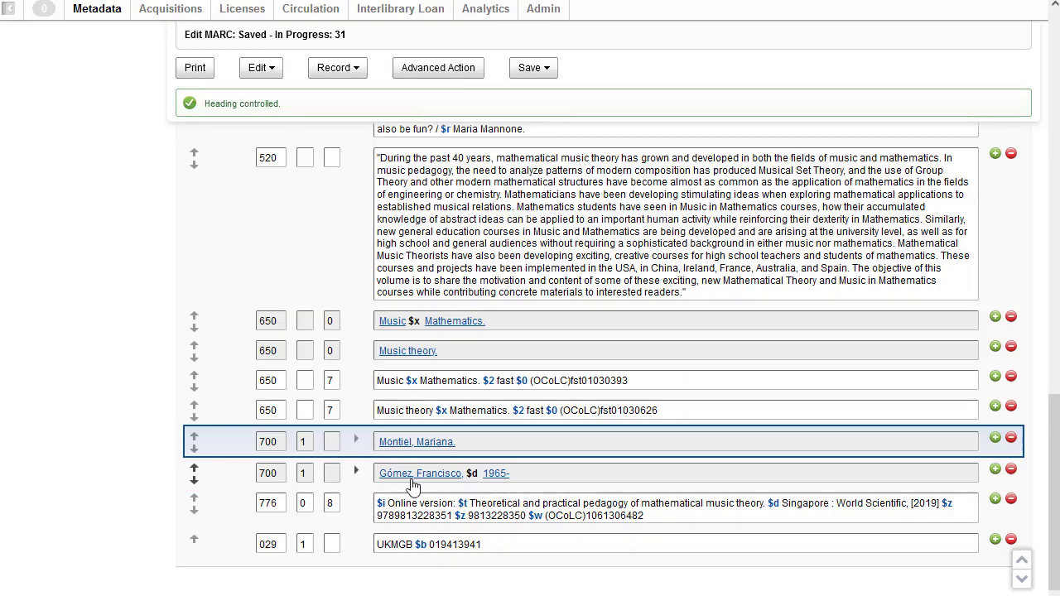
View the authority record linked to the first 700 name heading and close it
click(398, 447)
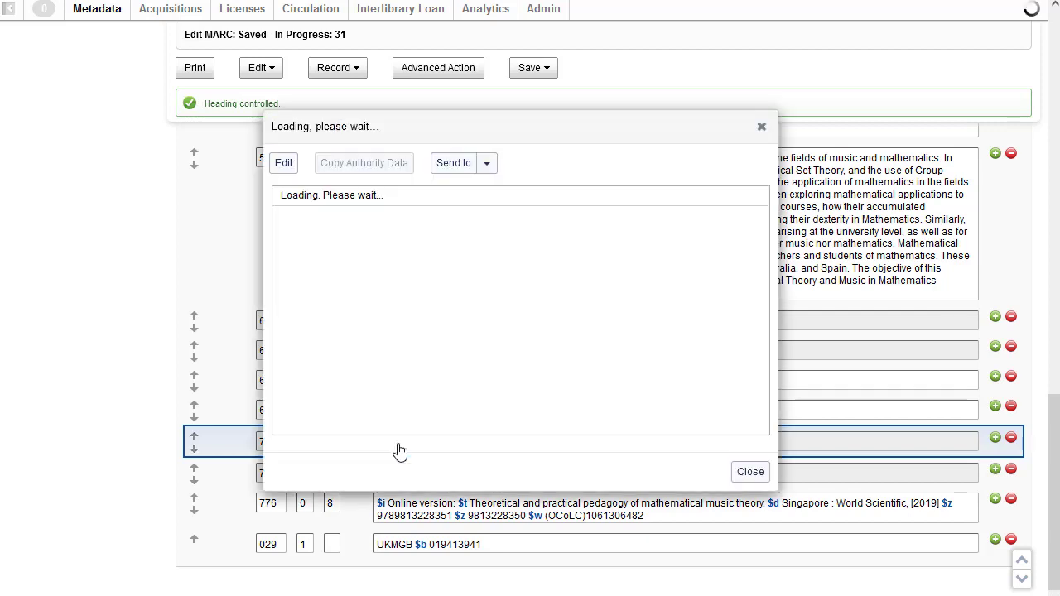
drag(763, 324, 760, 406)
key(Escape)
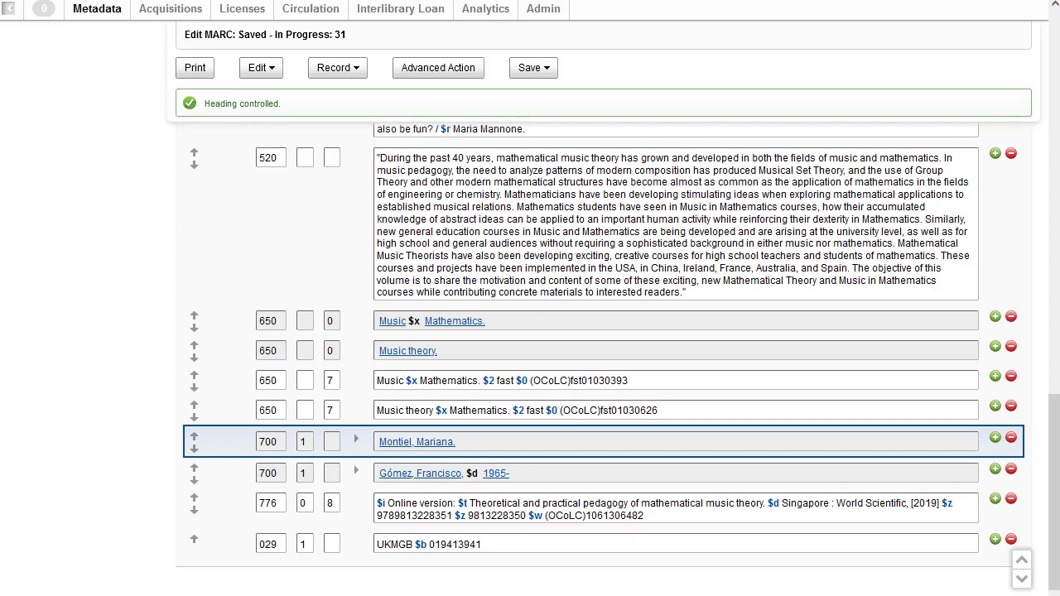
Add a Relator Term ($e) subfield with the value editor to the first 700 name heading
click(356, 439)
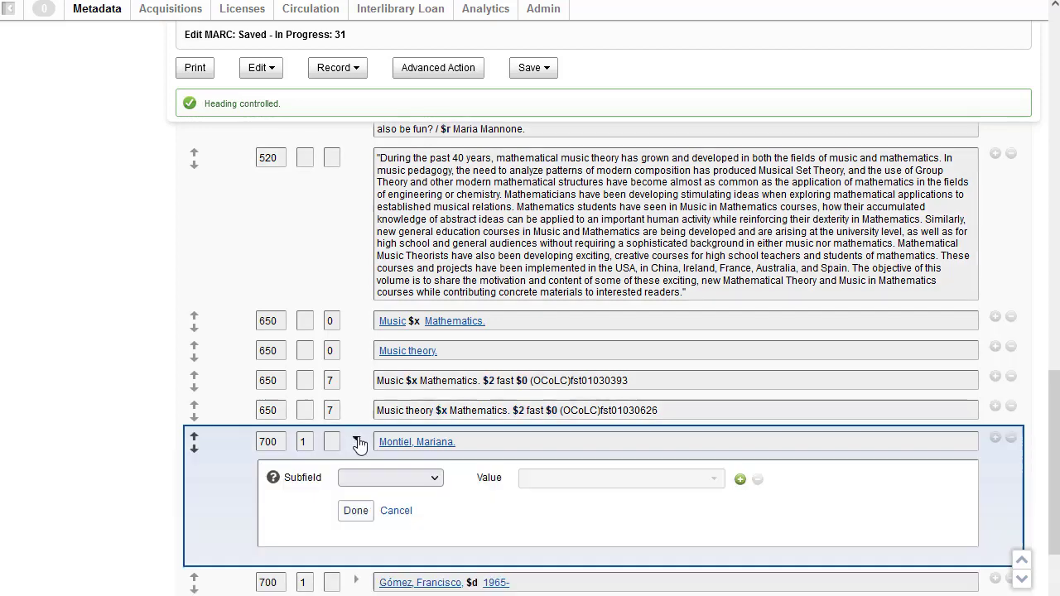
click(434, 478)
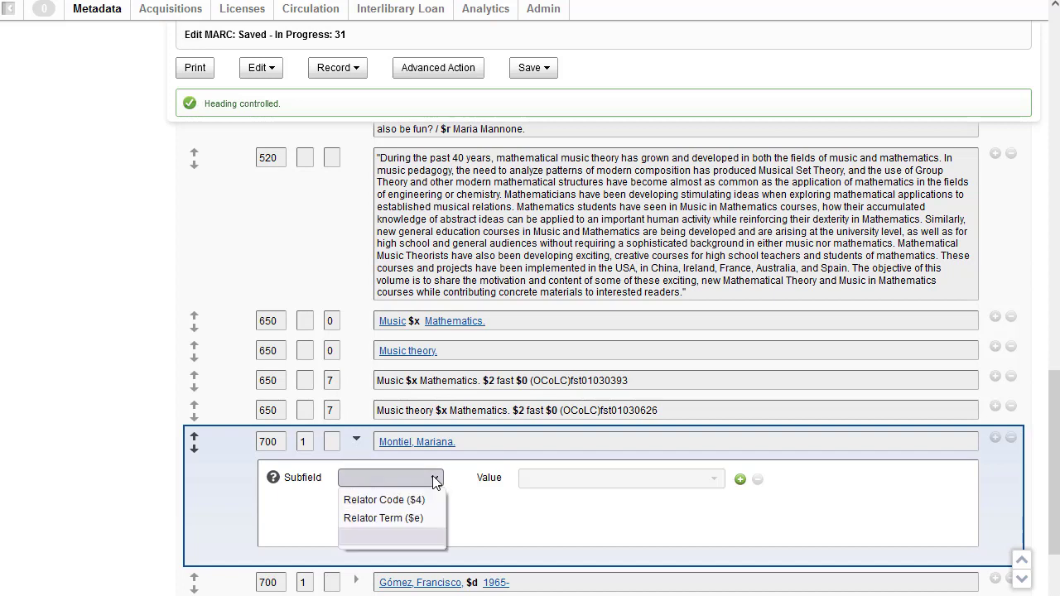
click(394, 519)
click(562, 481)
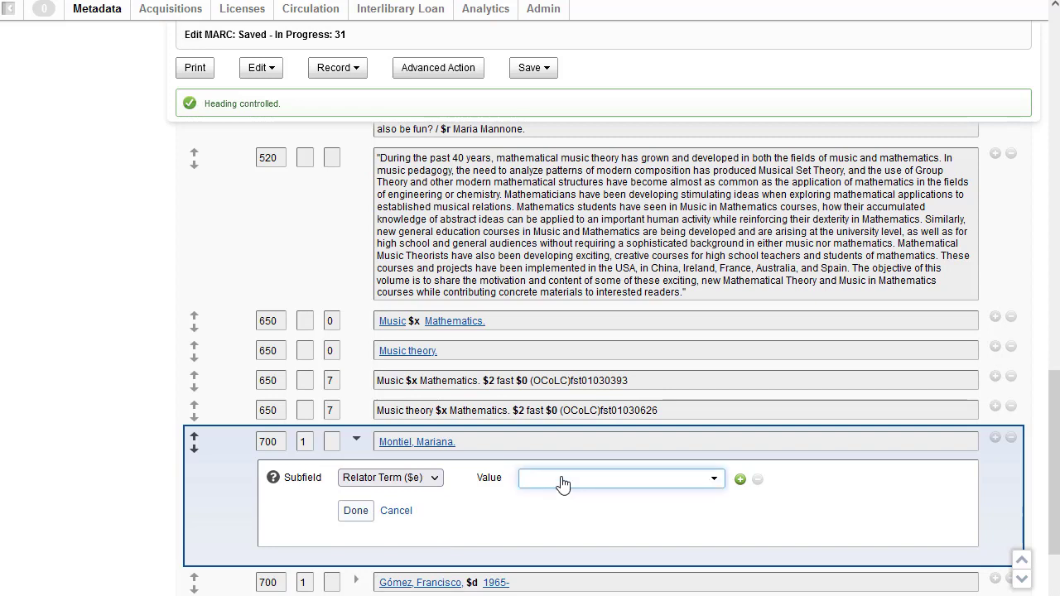
click(601, 483)
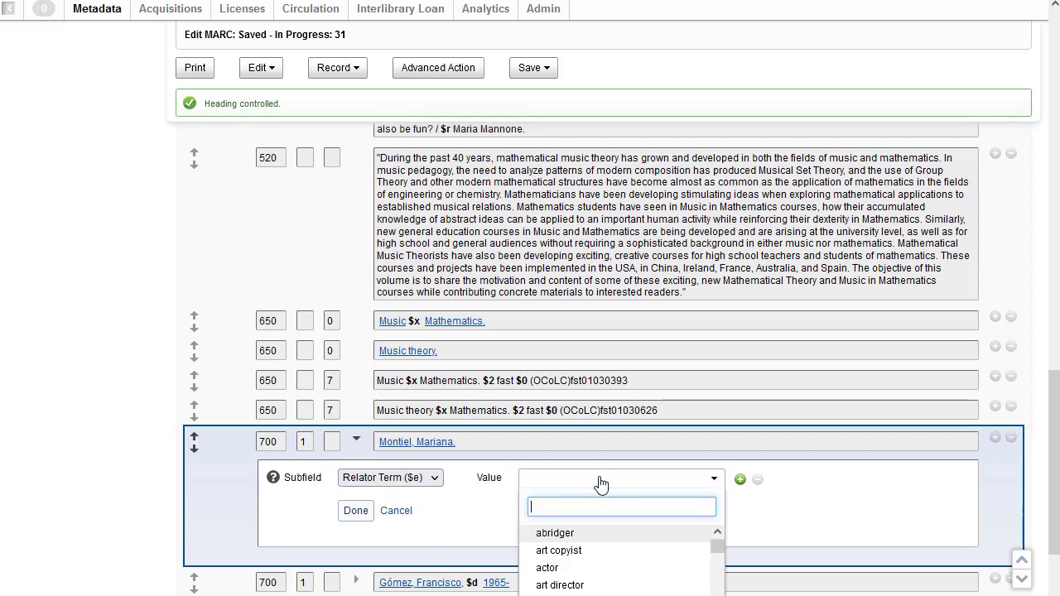
text(editor)
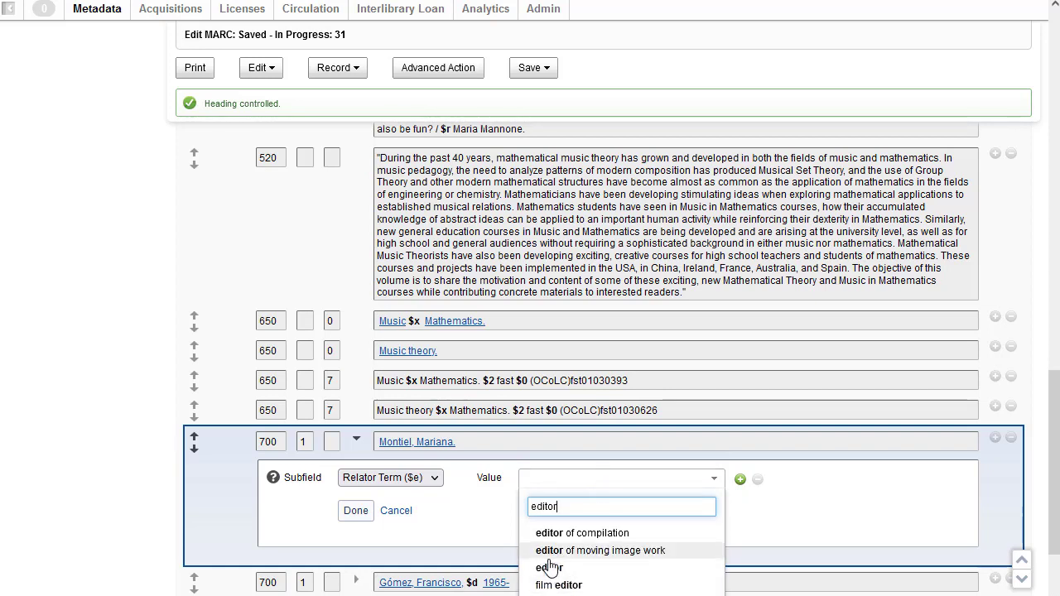
click(551, 568)
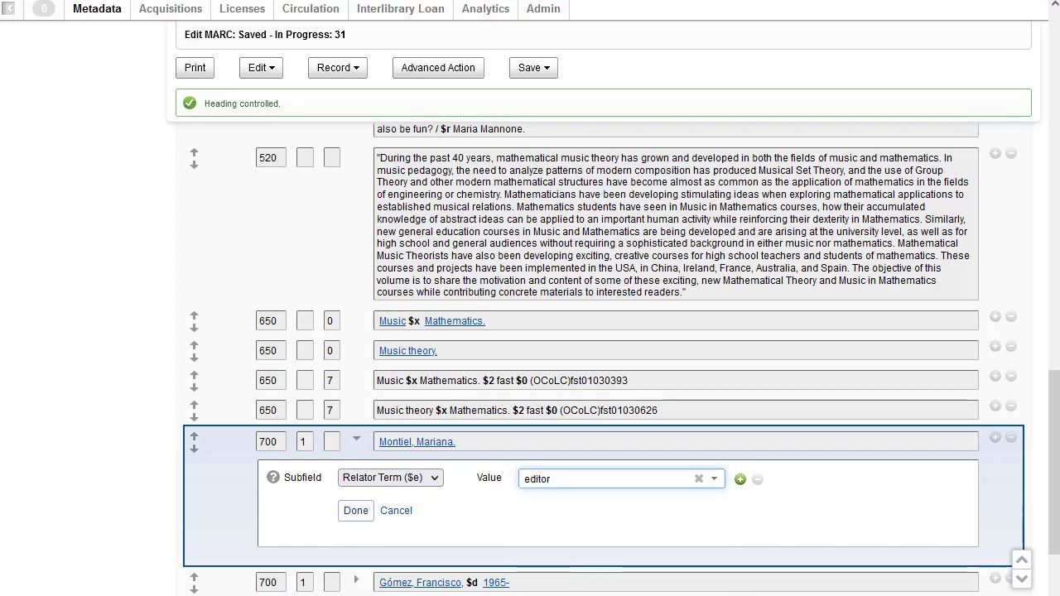
click(356, 511)
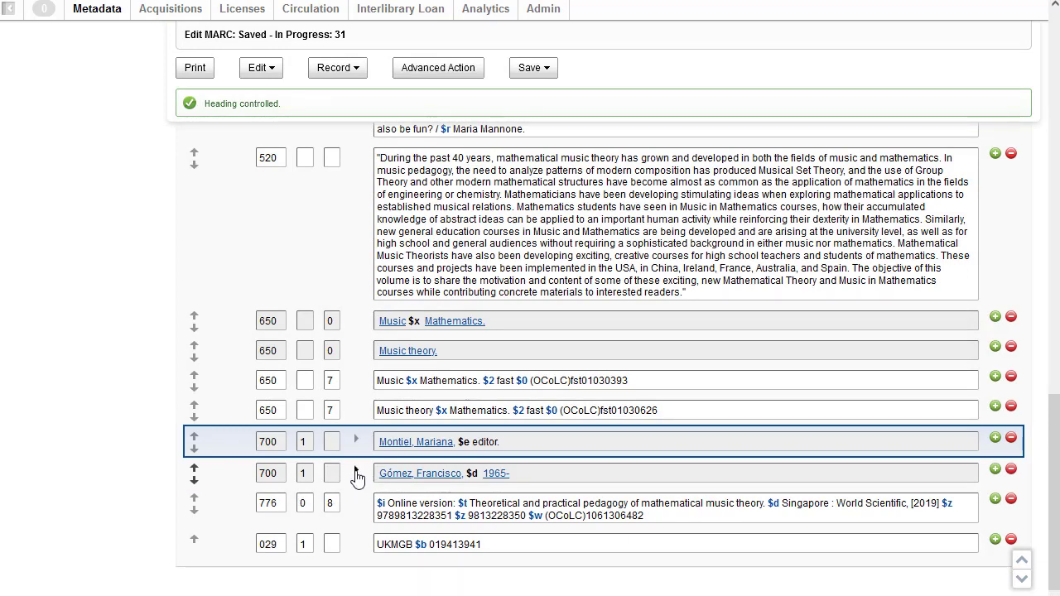
Add a Relator Term ($e) subfield with the value editor to the second 700 name heading
click(357, 478)
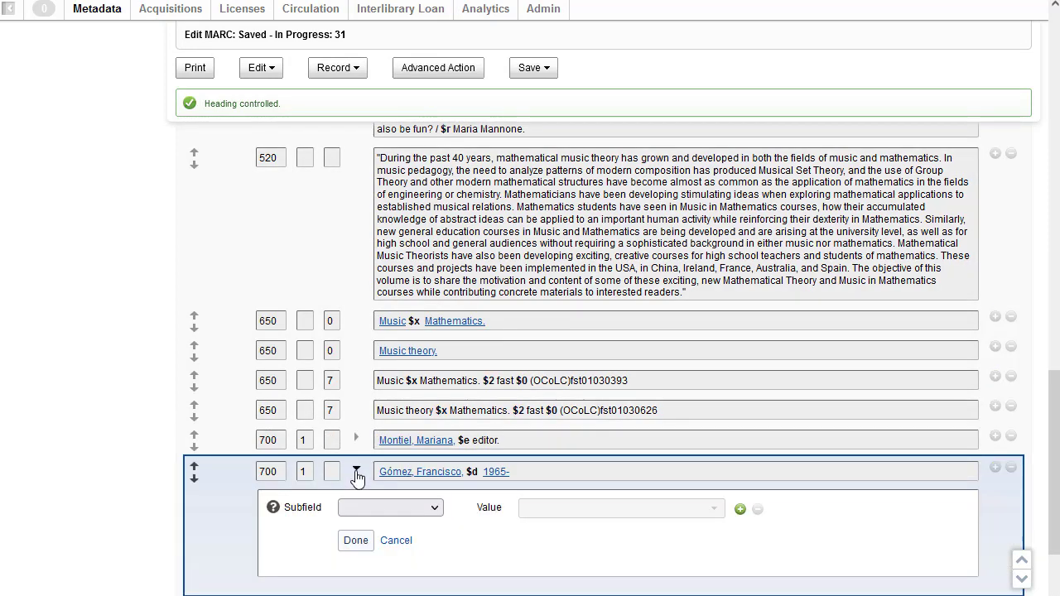
click(437, 510)
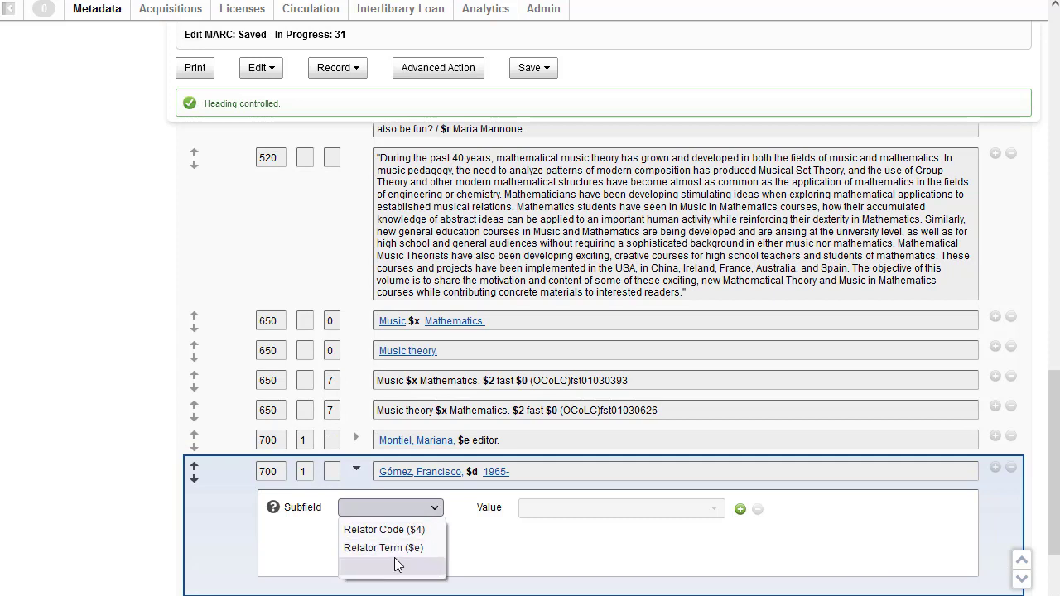
click(396, 550)
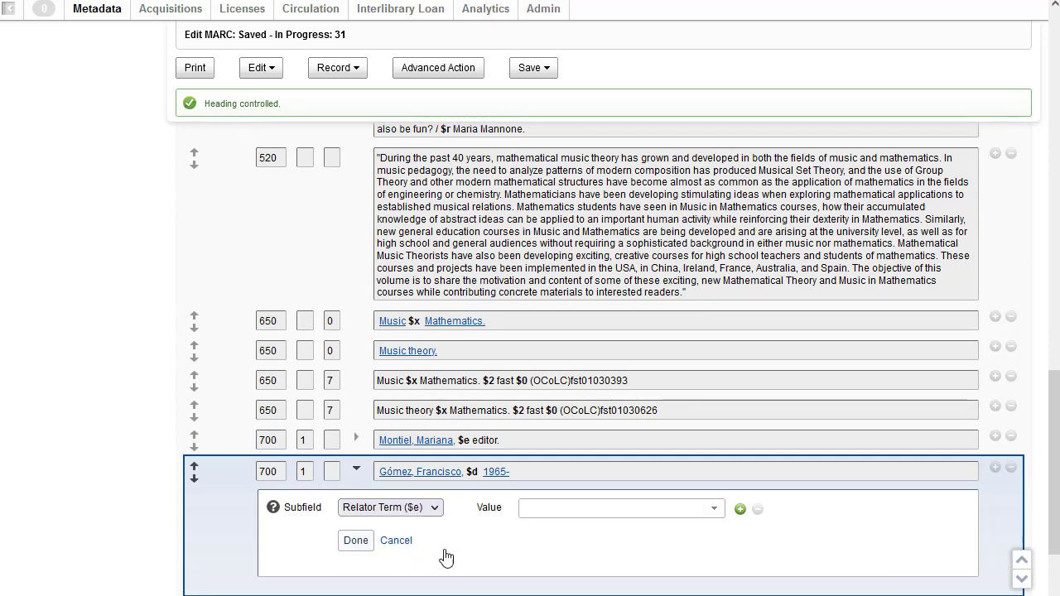
click(573, 517)
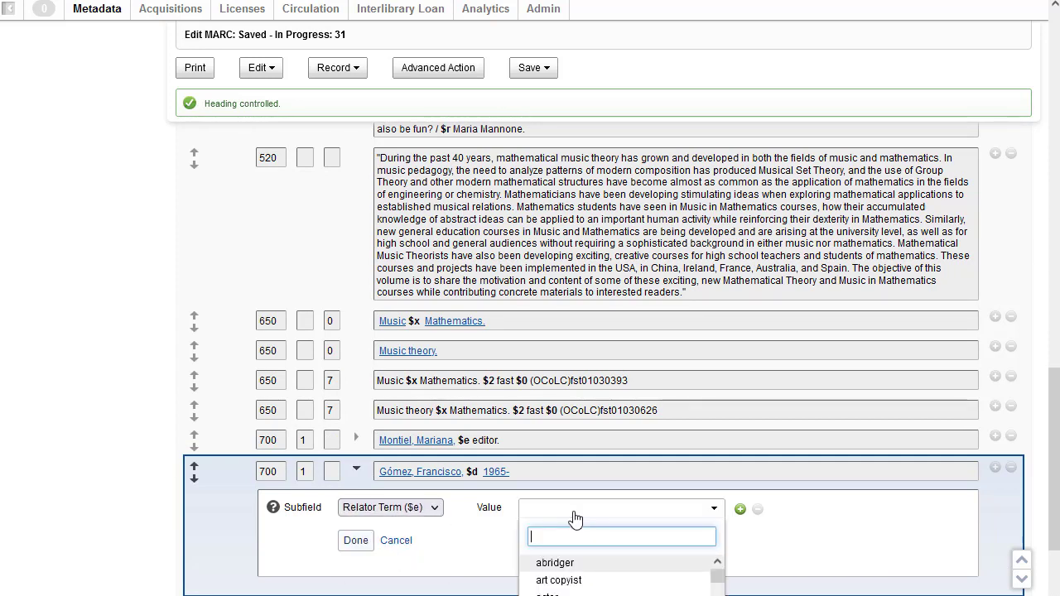
text(edi)
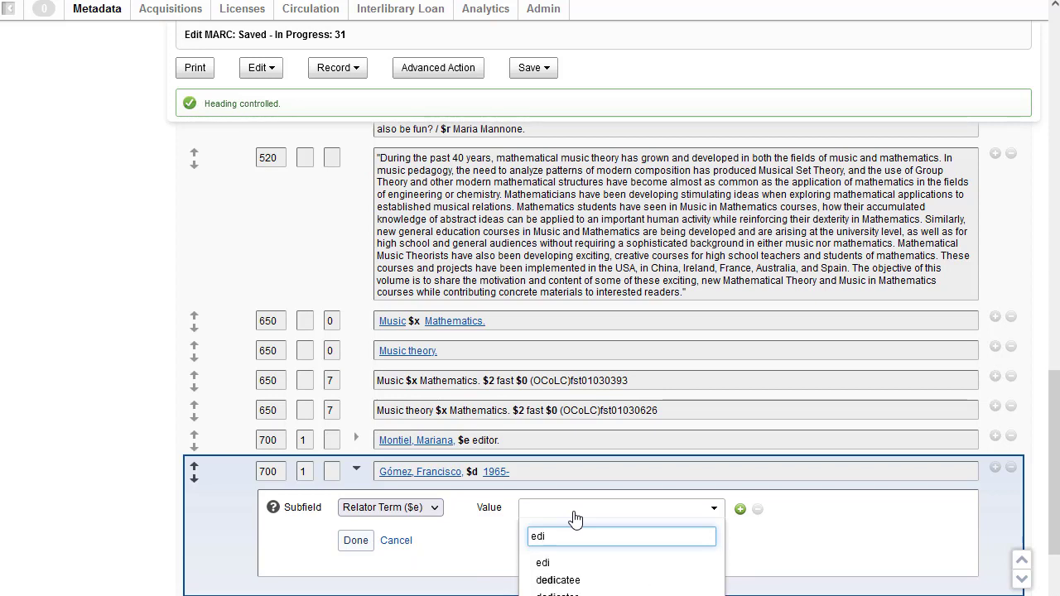
text(tor)
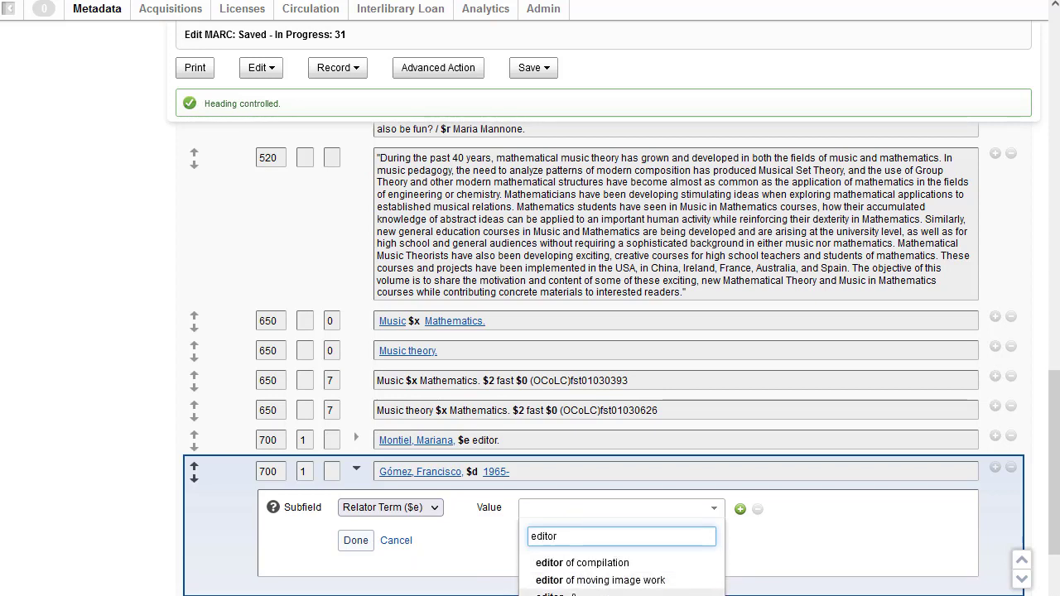
key(Return)
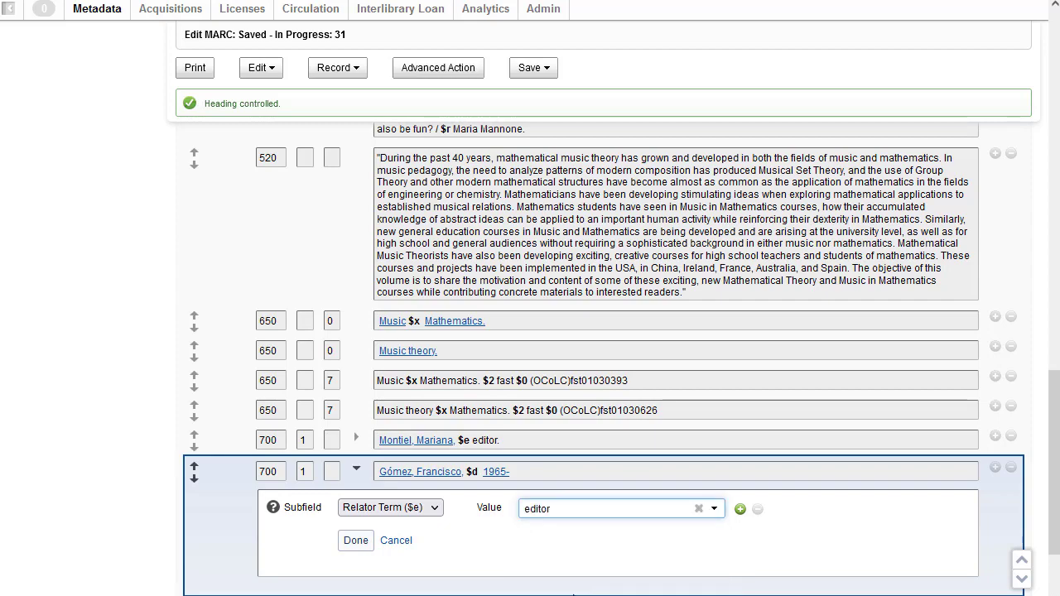
click(355, 541)
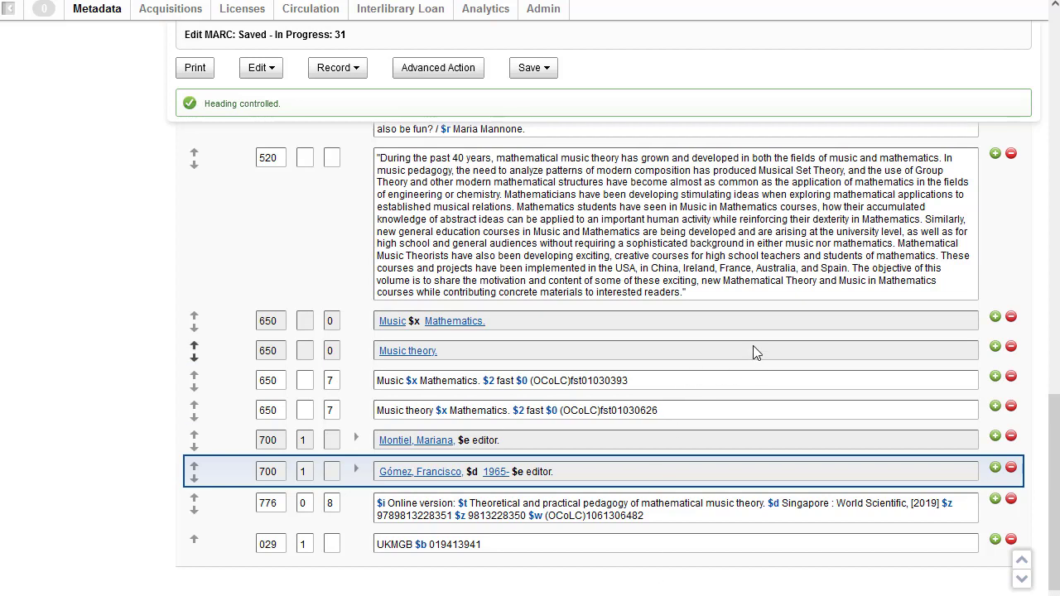
Remove the controlled heading from the 650 field Music theory so its text can be edited
click(755, 360)
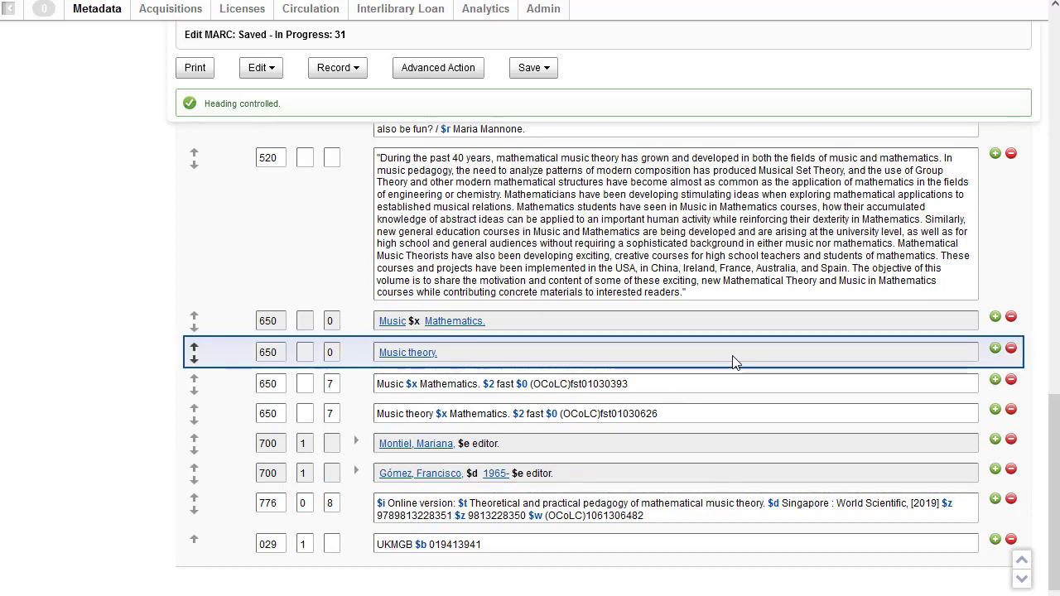
right_click(646, 359)
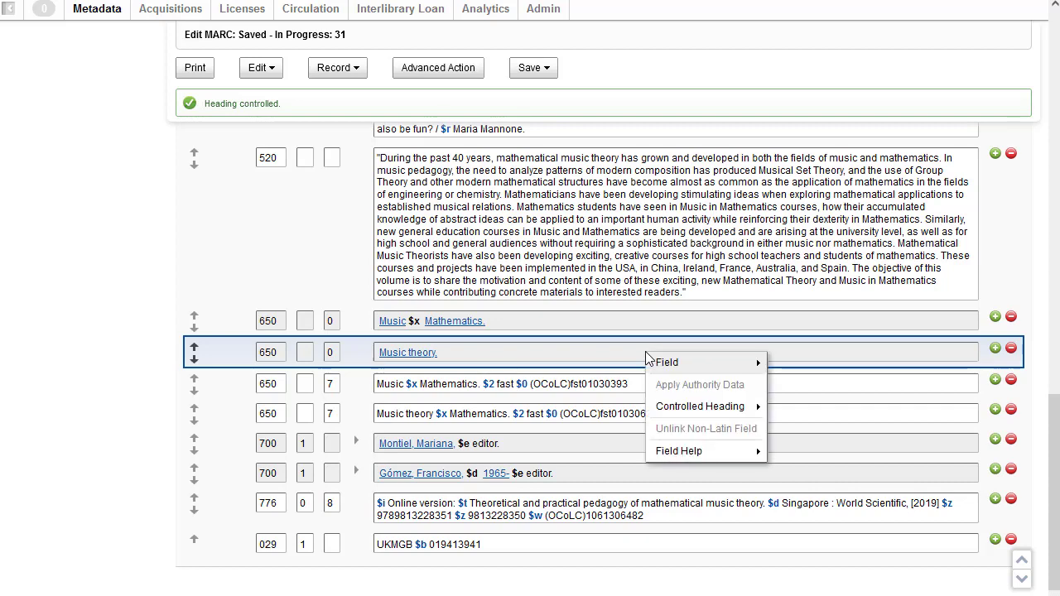
mouse_move(668, 417)
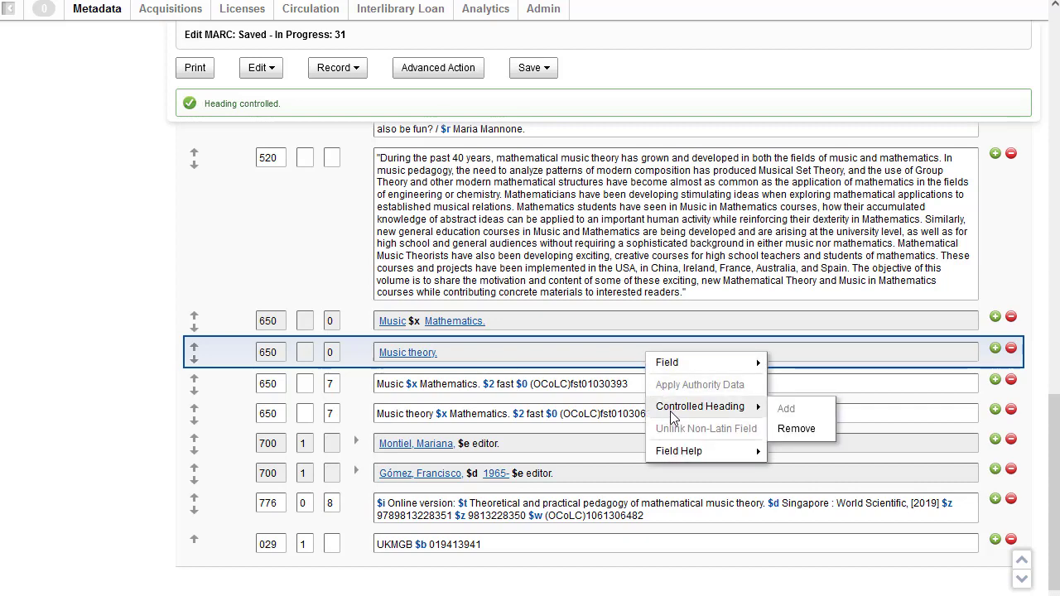
click(796, 430)
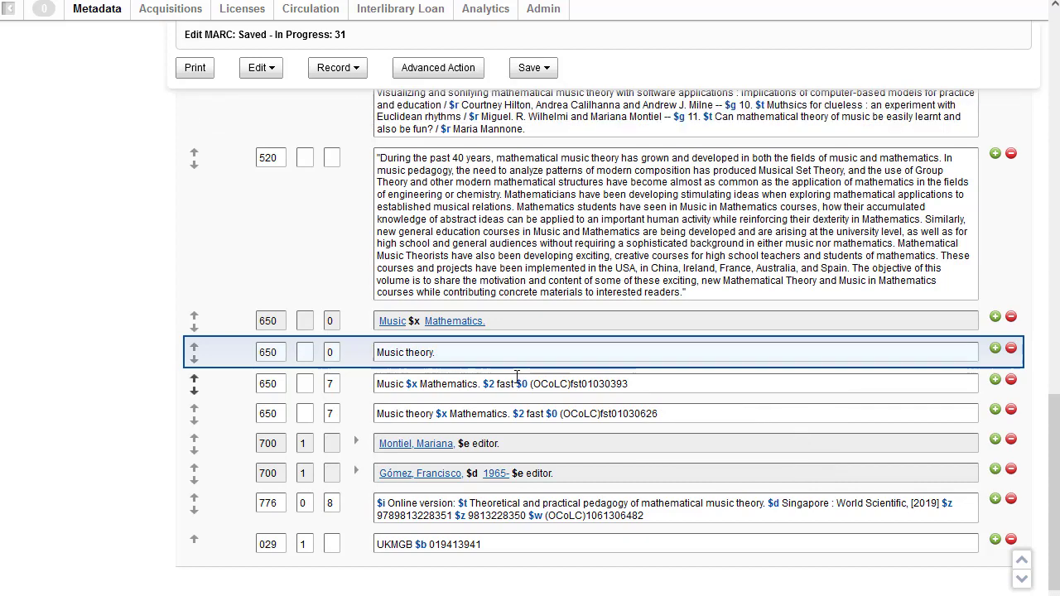
Change the uncontrolled 650 heading to "Music theory $x Mathematics." and control it
click(480, 351)
key(BackSpace)
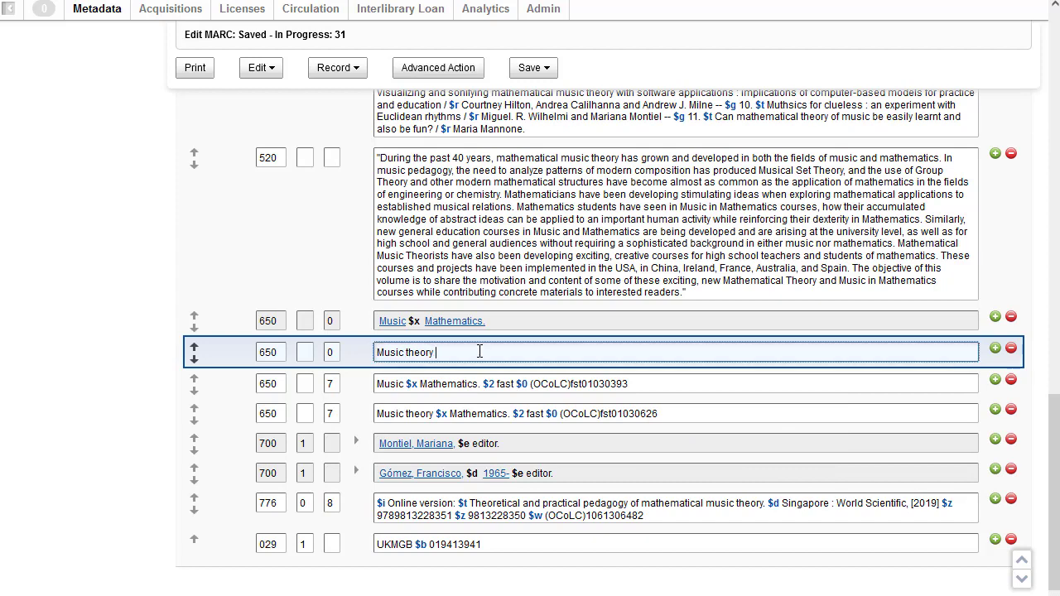
text($xMathematics.)
right_click(533, 353)
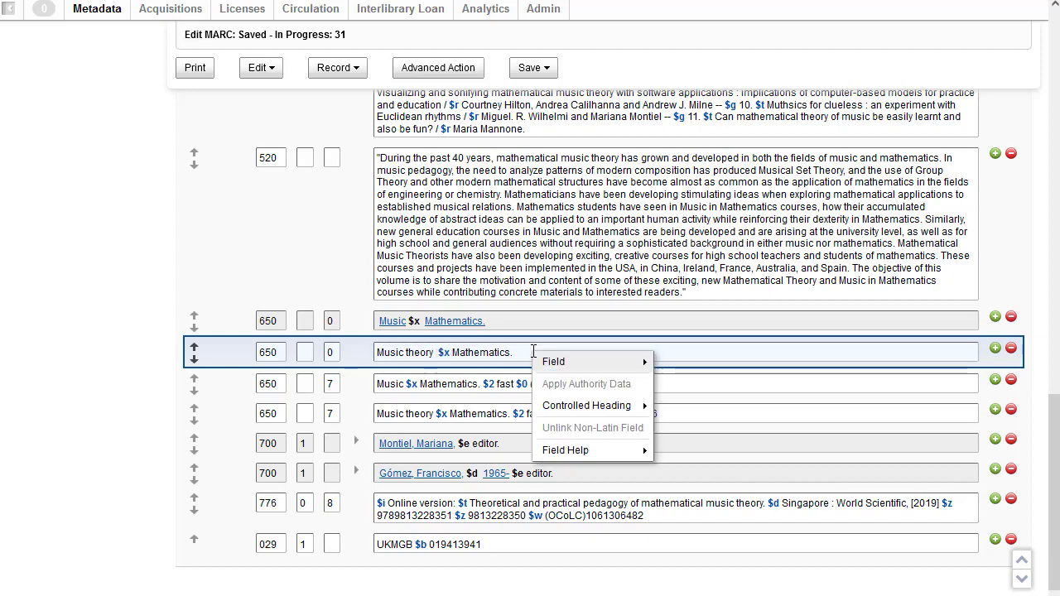
mouse_move(580, 408)
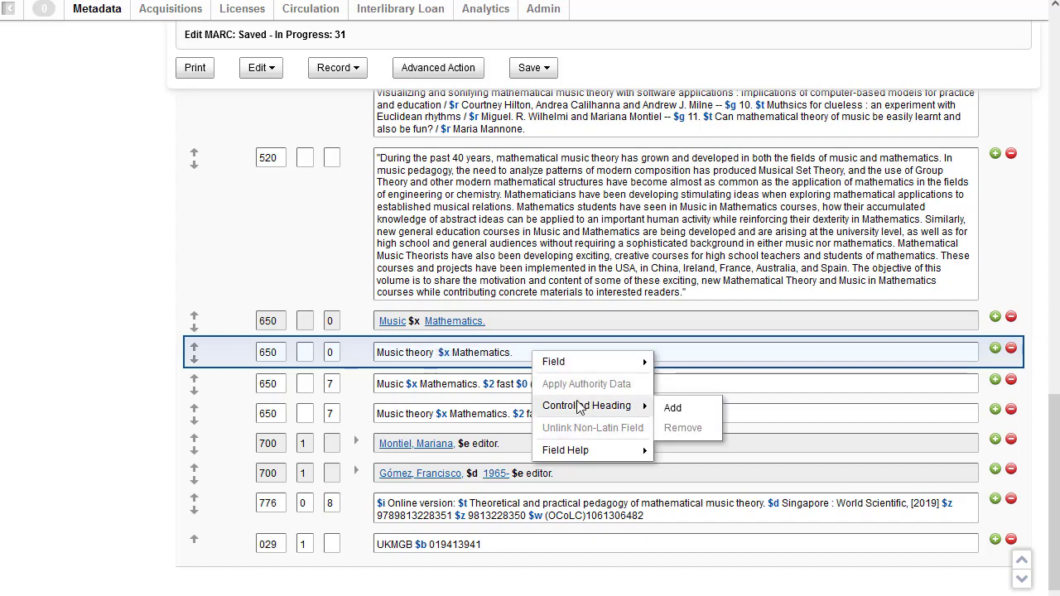
click(685, 411)
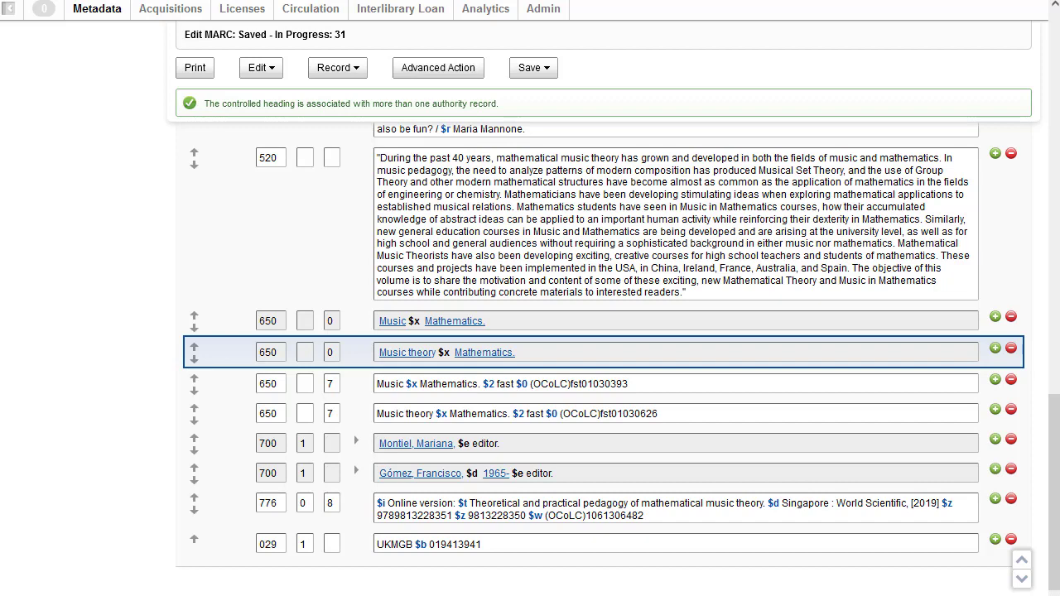
click(545, 69)
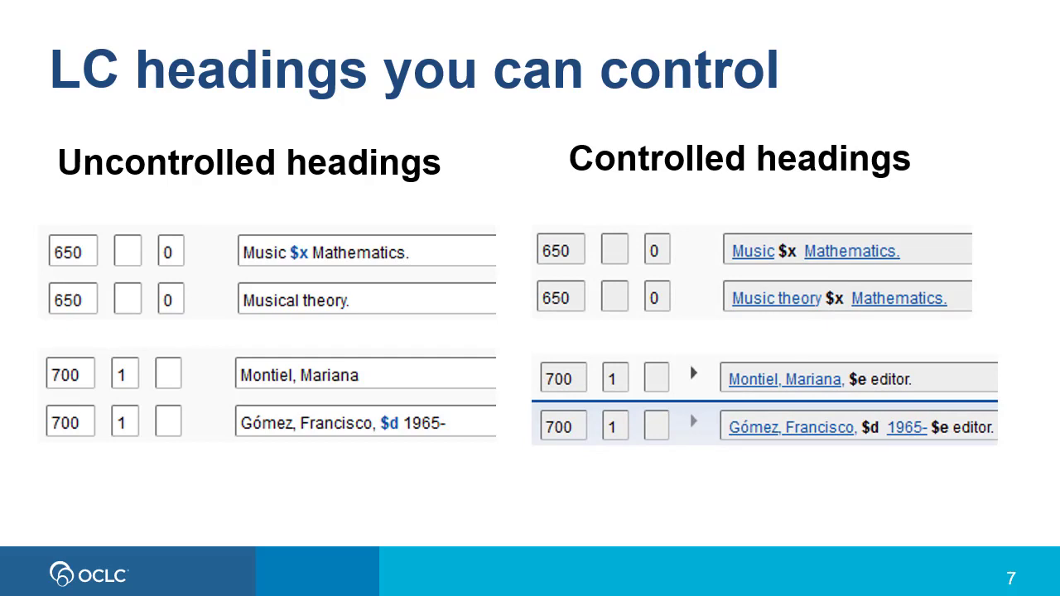
key(Right)
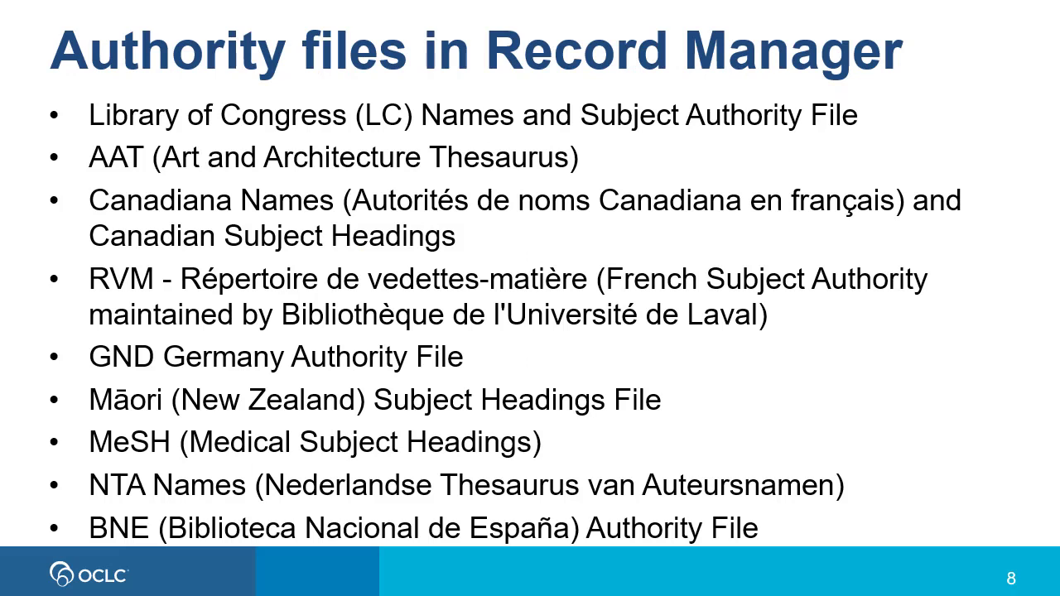
key(alt+Tab)
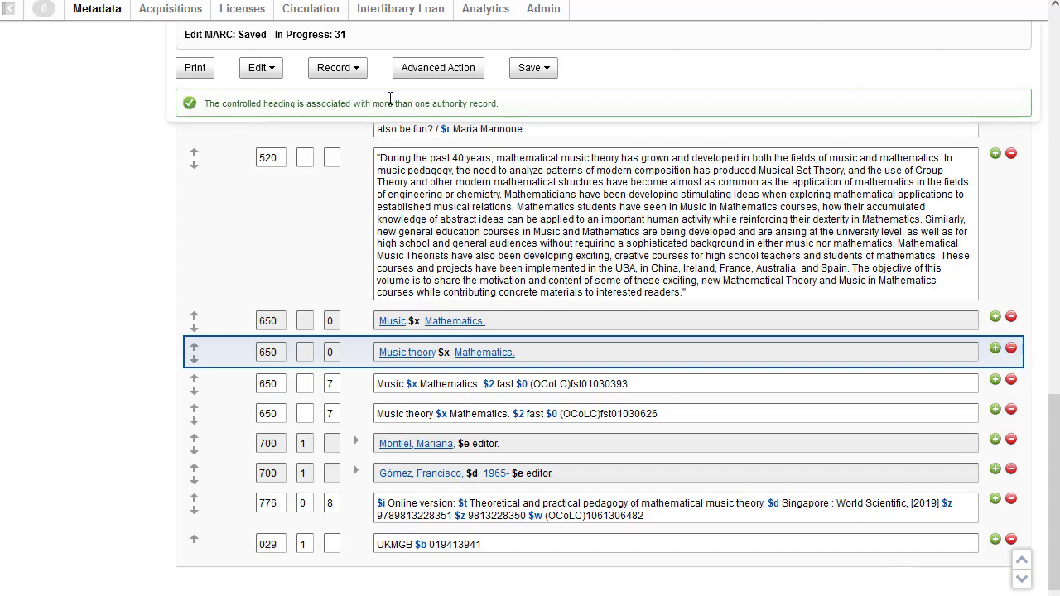
Add equivalent subject headings to the bibliographic record and bring the 650 fields into view
click(356, 73)
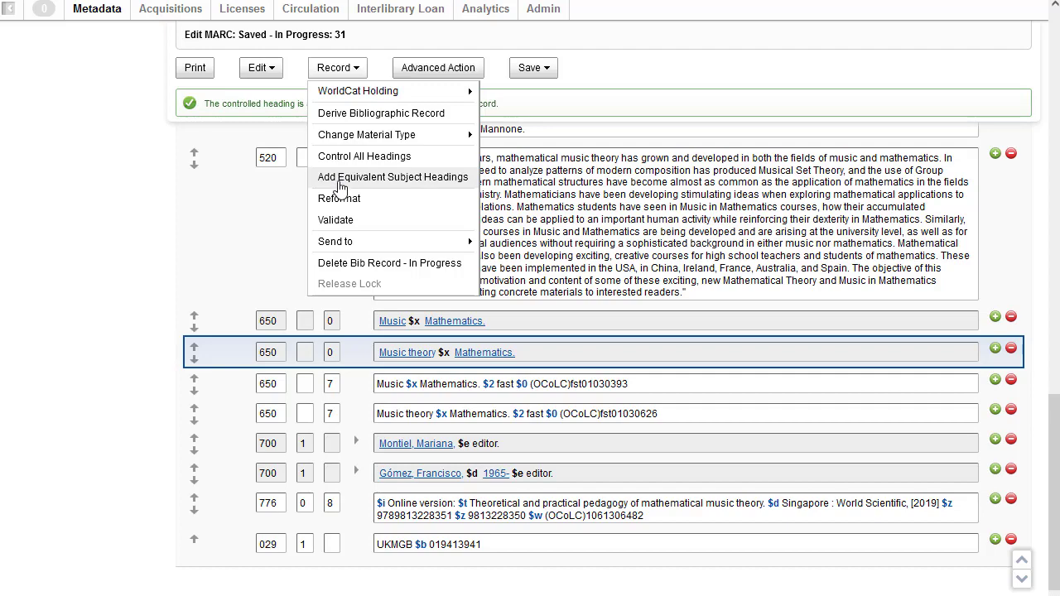
click(341, 177)
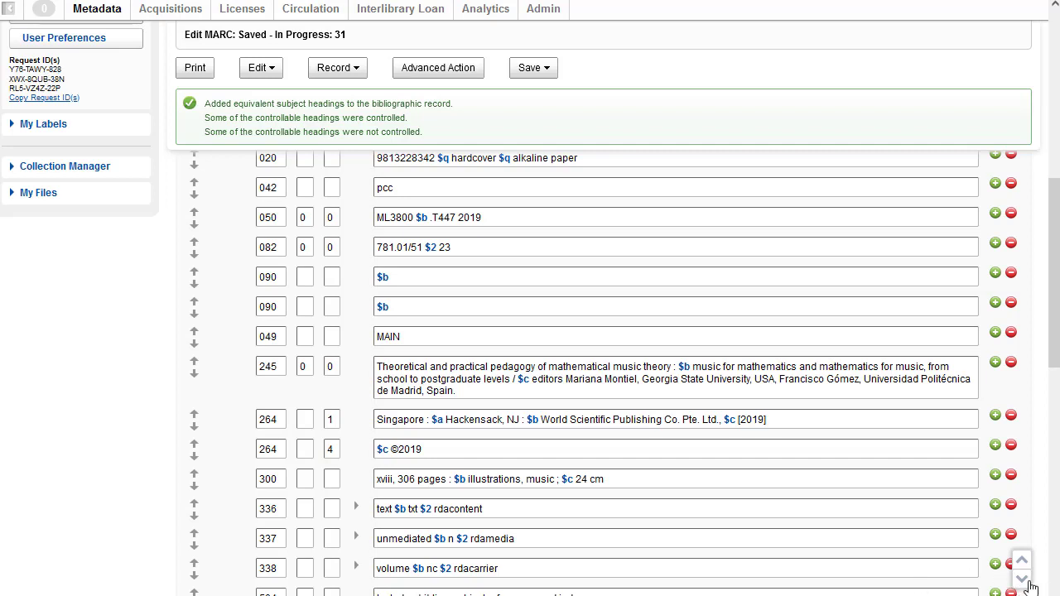
drag(1057, 361, 1053, 568)
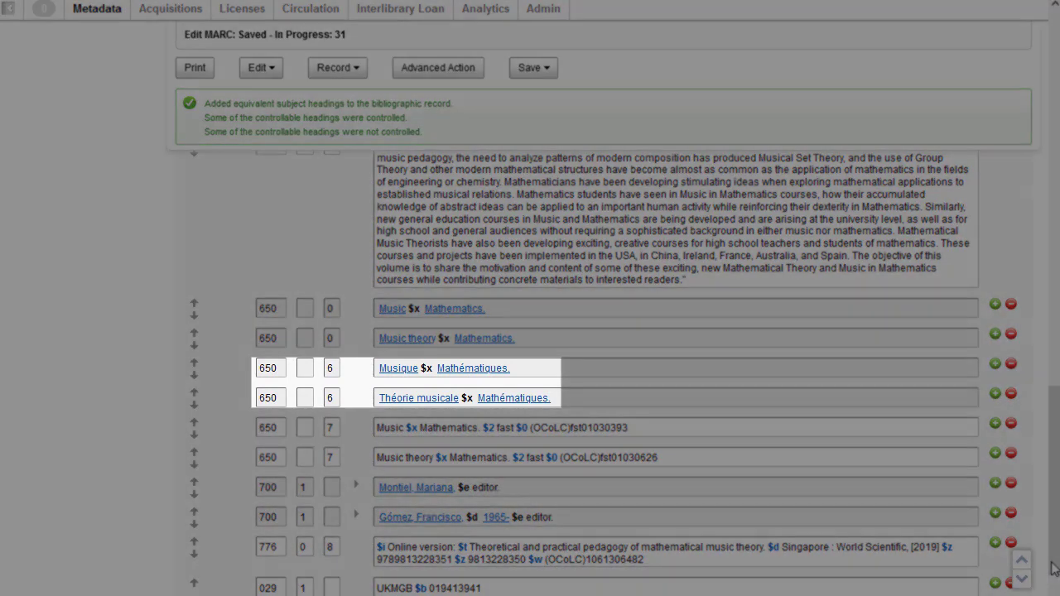